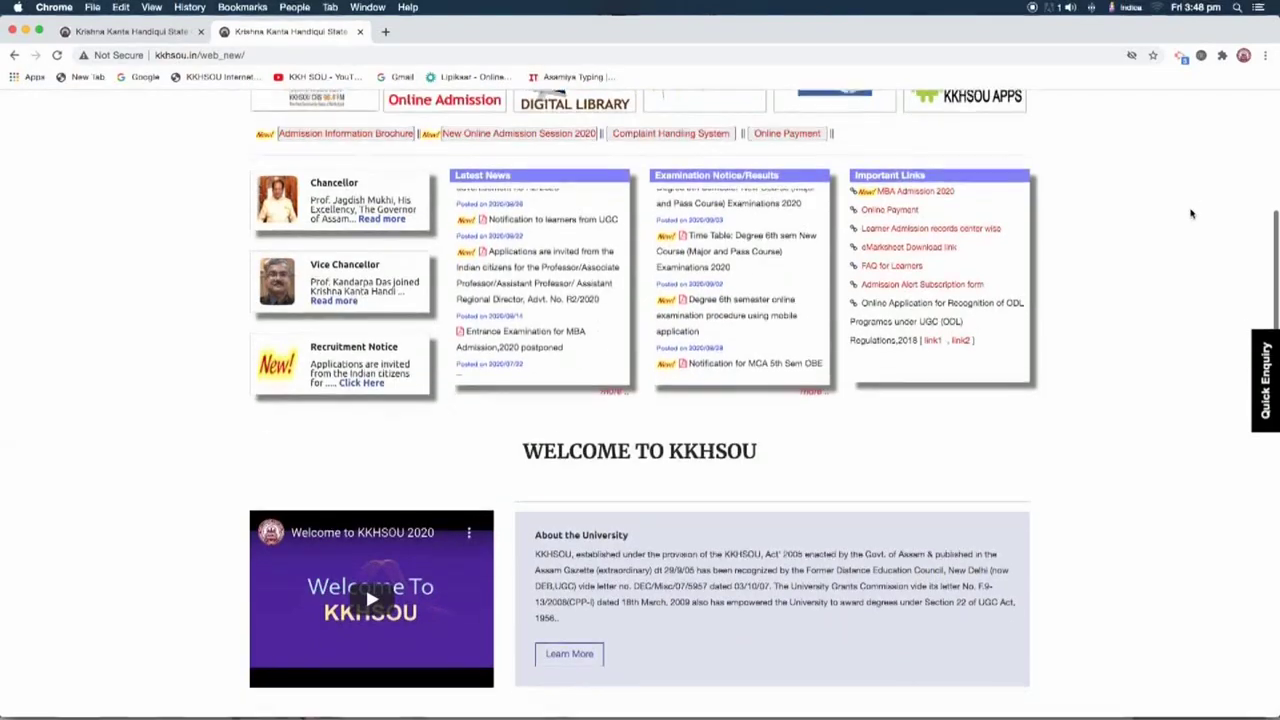
pyautogui.scroll(-2, 1190, 213)
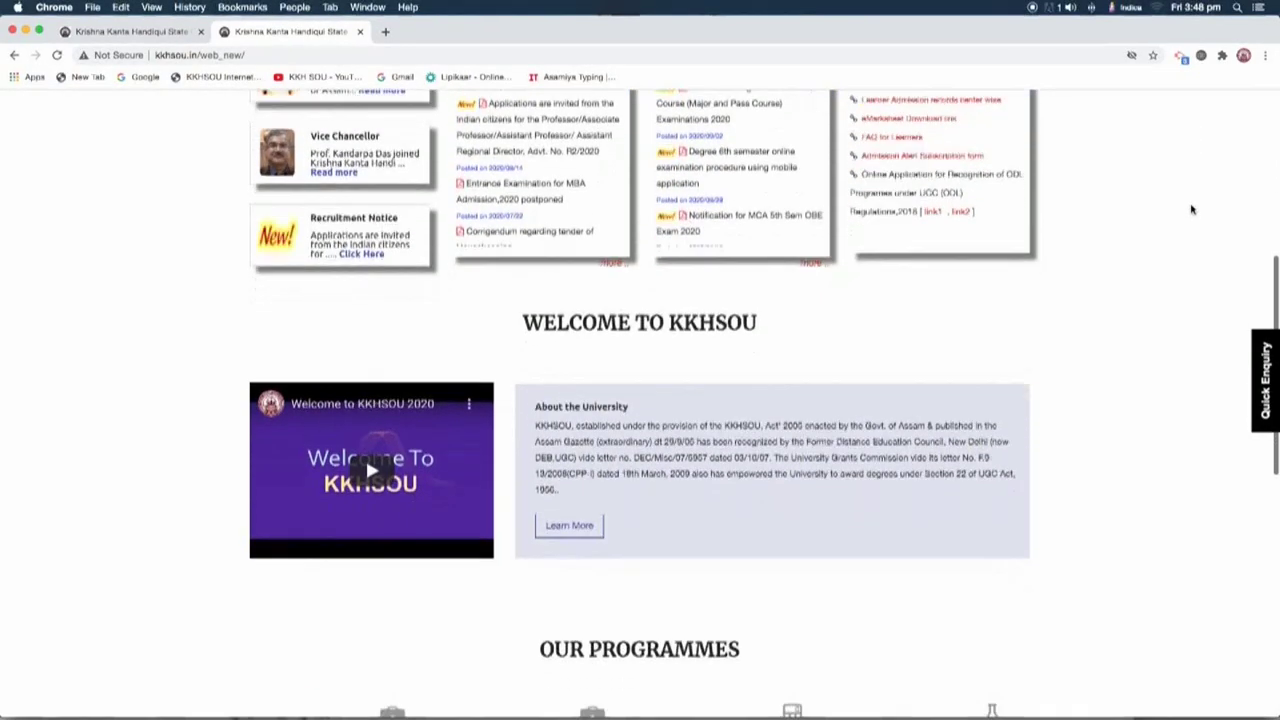
pyautogui.scroll(-3, 1188, 211)
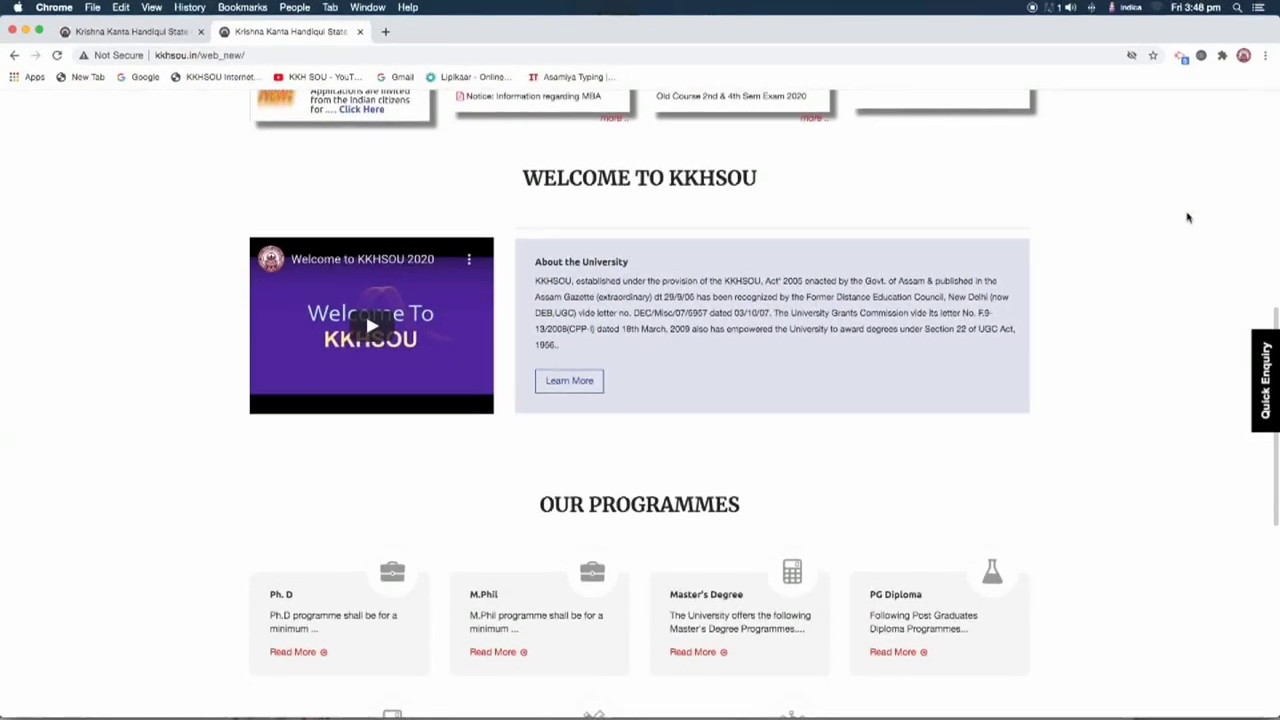
pyautogui.scroll(-2, 1188, 215)
pyautogui.scroll(-3, 1188, 221)
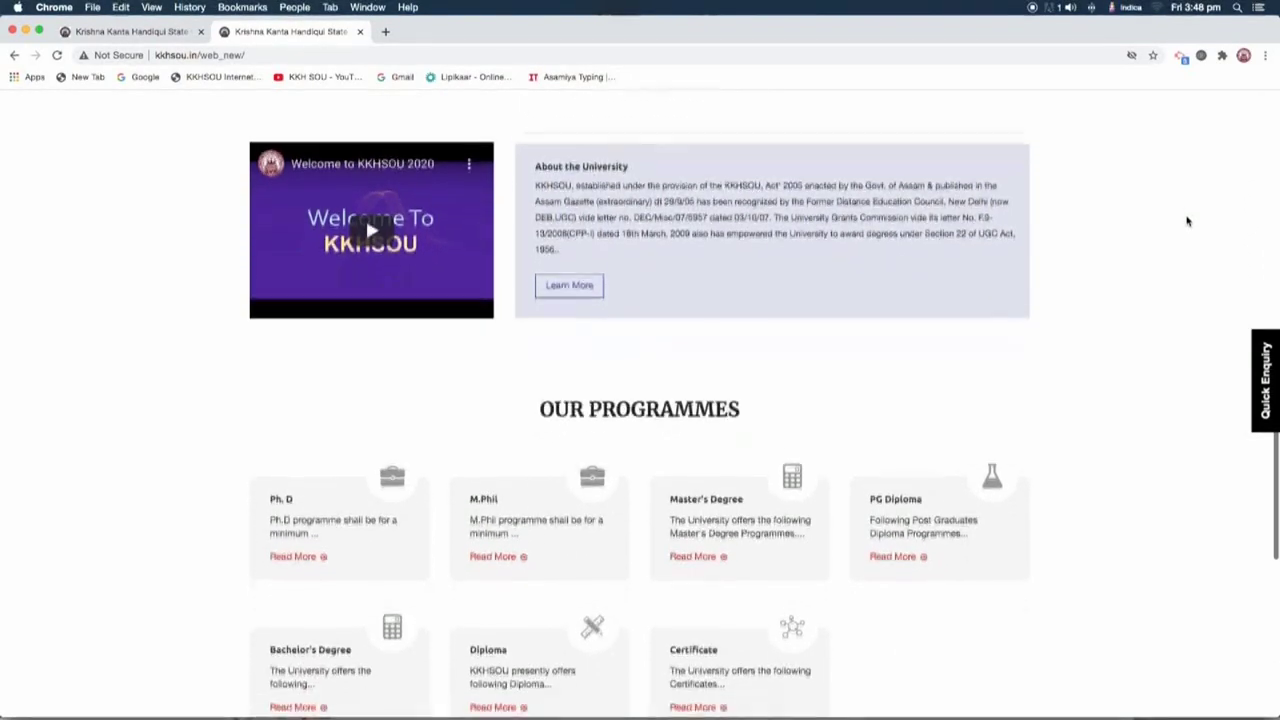
pyautogui.scroll(-4, 1185, 218)
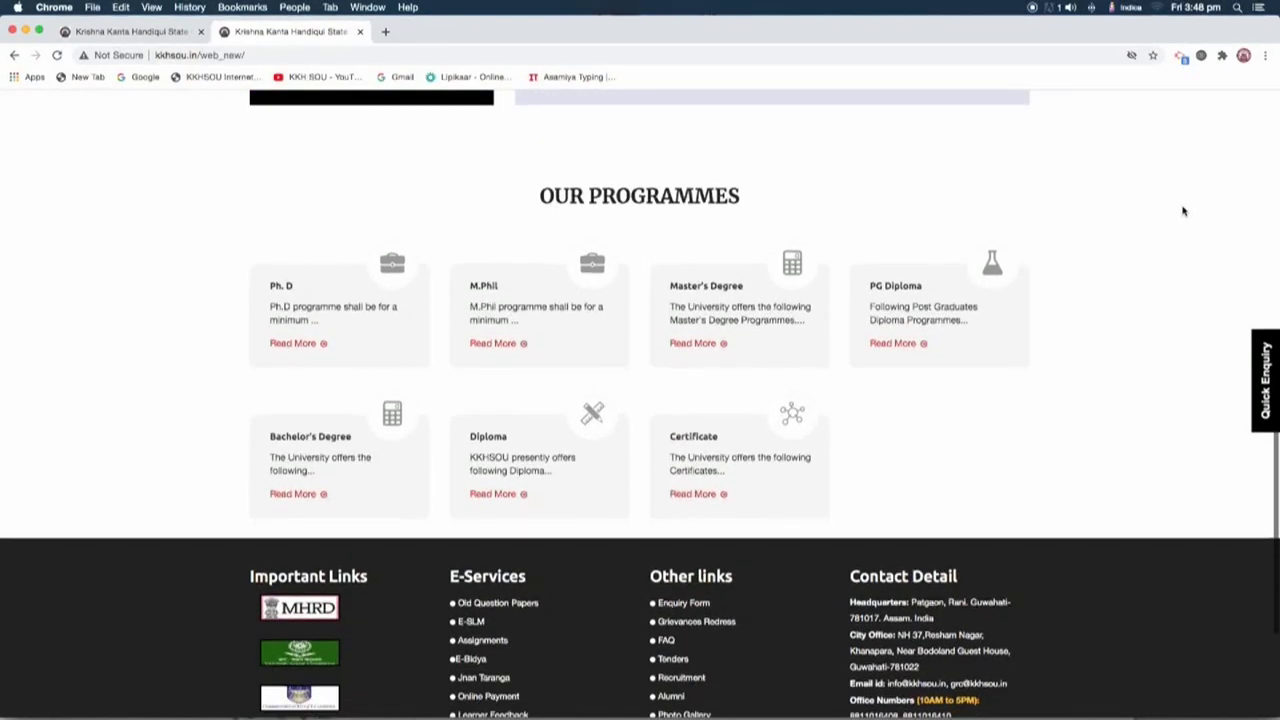
pyautogui.scroll(-2, 1184, 212)
pyautogui.scroll(-2, 1183, 212)
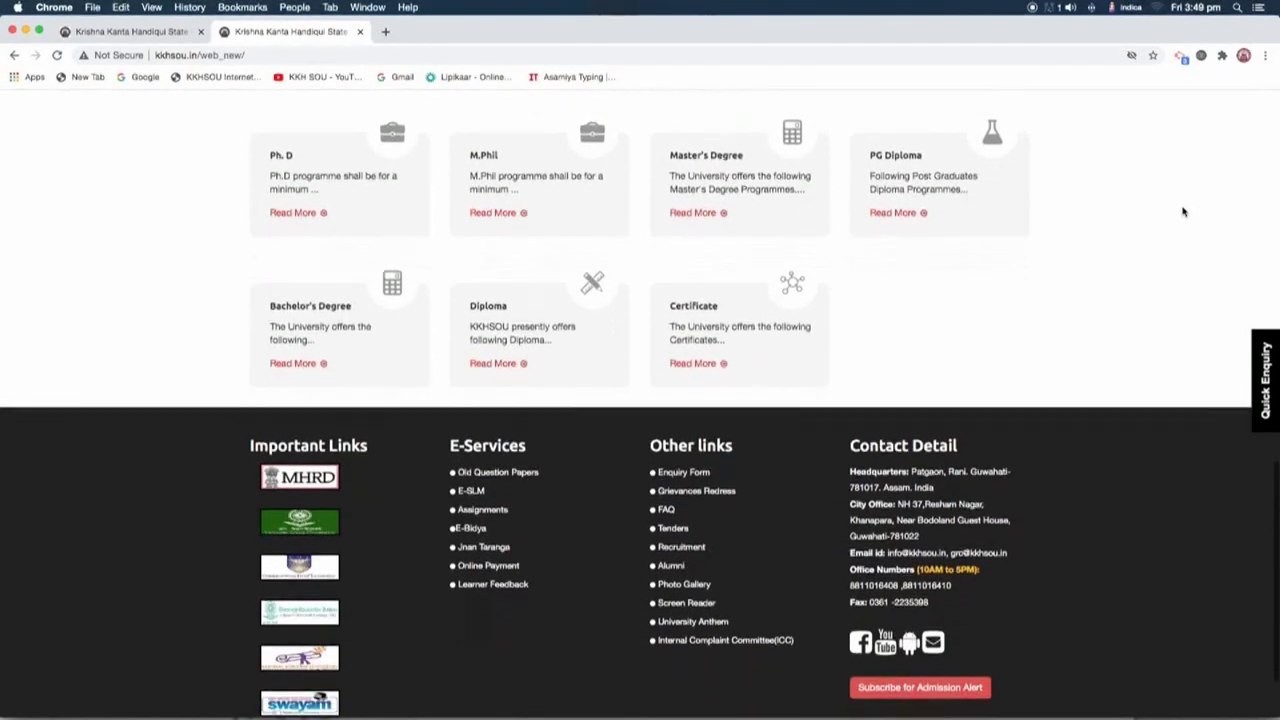
pyautogui.scroll(-2, 1183, 212)
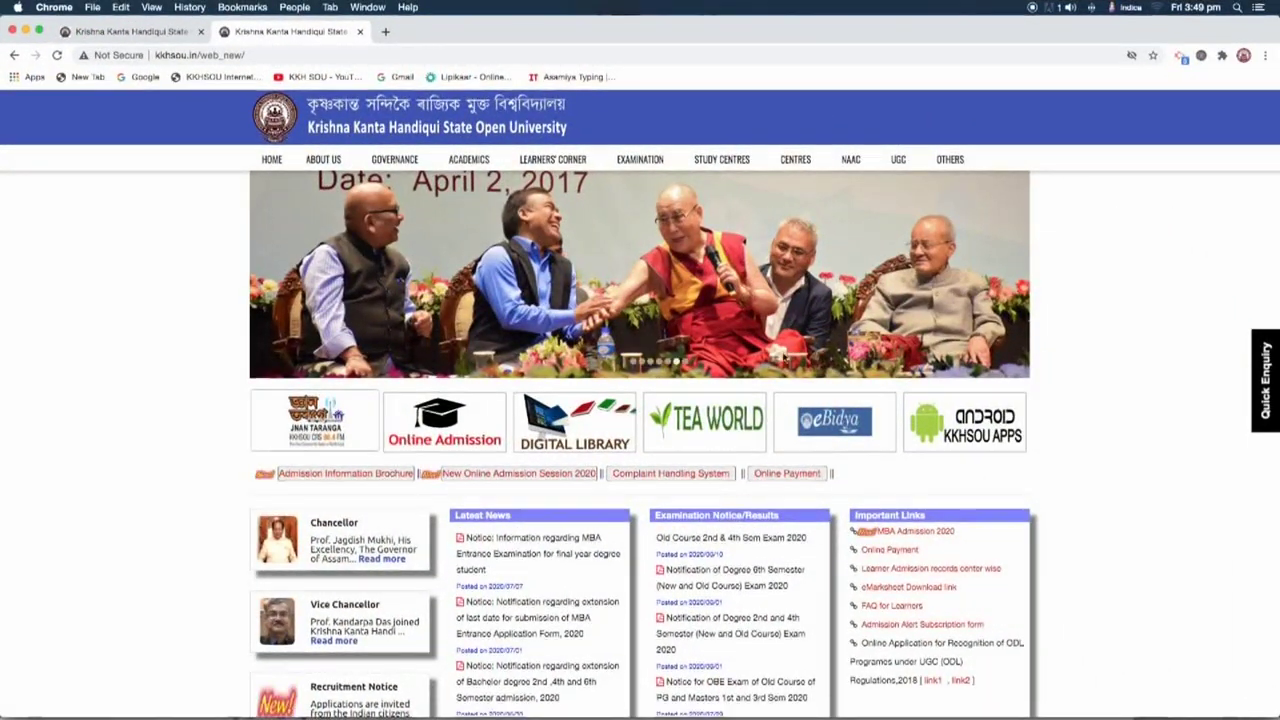
# Step: Open the New Online Admission Session 2020 page and follow the MBA row's admission link
pyautogui.click(516, 475)
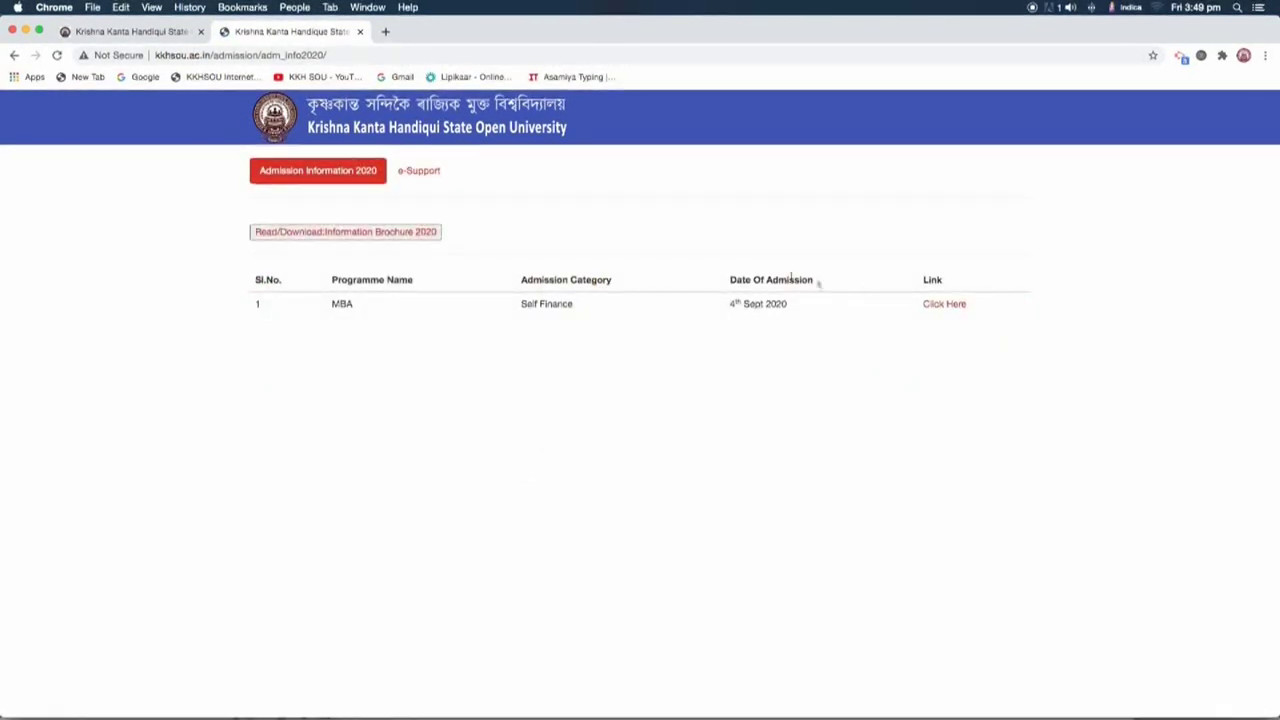
pyautogui.click(957, 306)
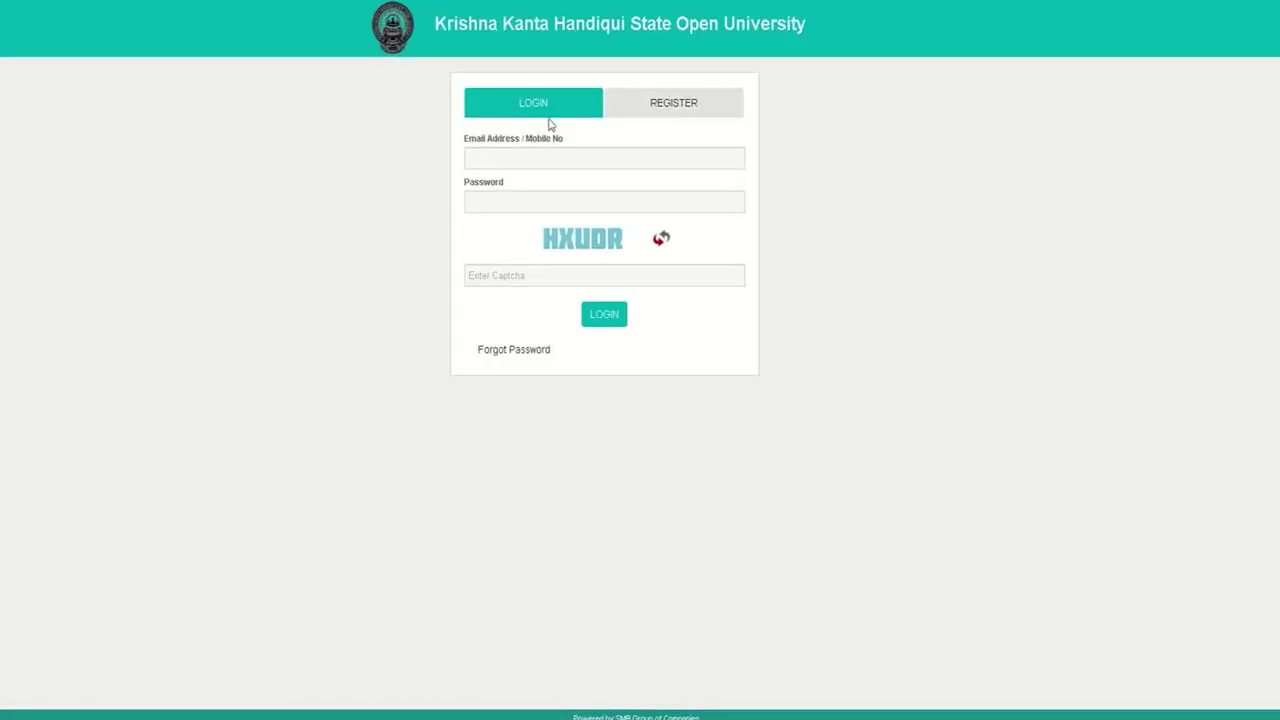
# Step: Register a new applicant account with full name, e-mail and mobile number, then acknowledge the success alert
pyautogui.click(676, 108)
pyautogui.click(563, 156)
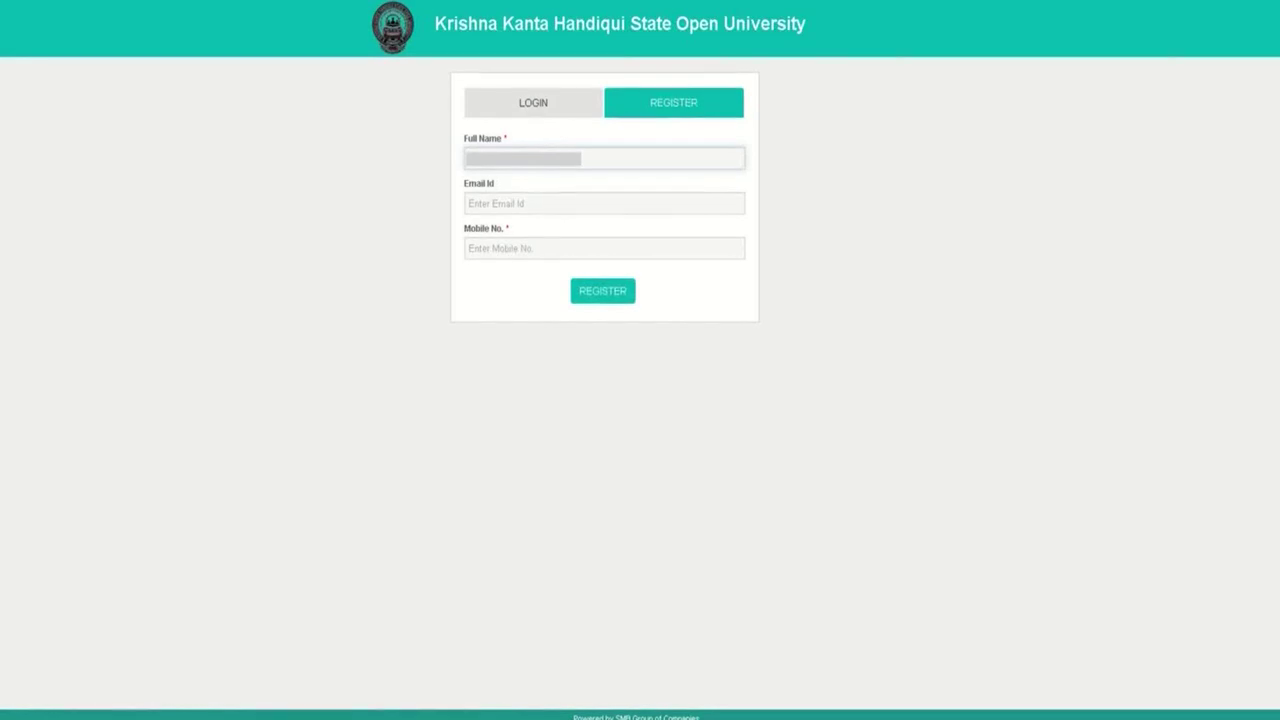
pyautogui.click(534, 203)
pyautogui.click(526, 247)
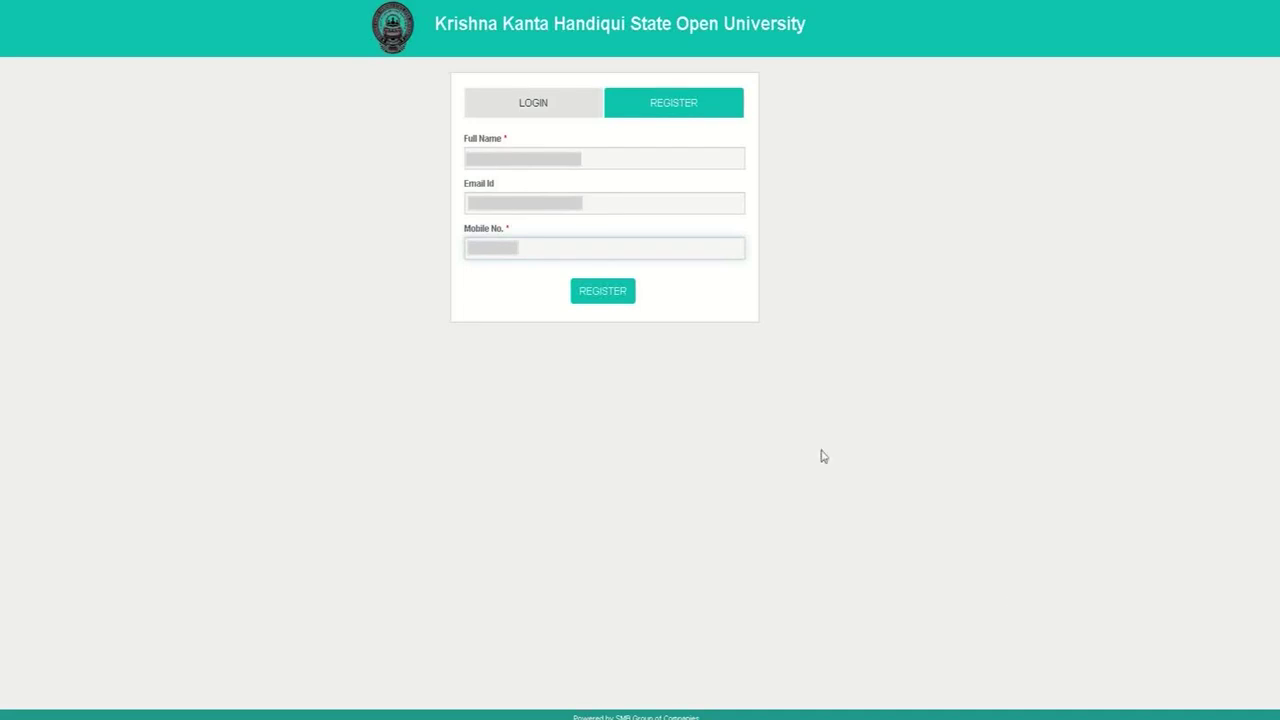
pyautogui.click(603, 292)
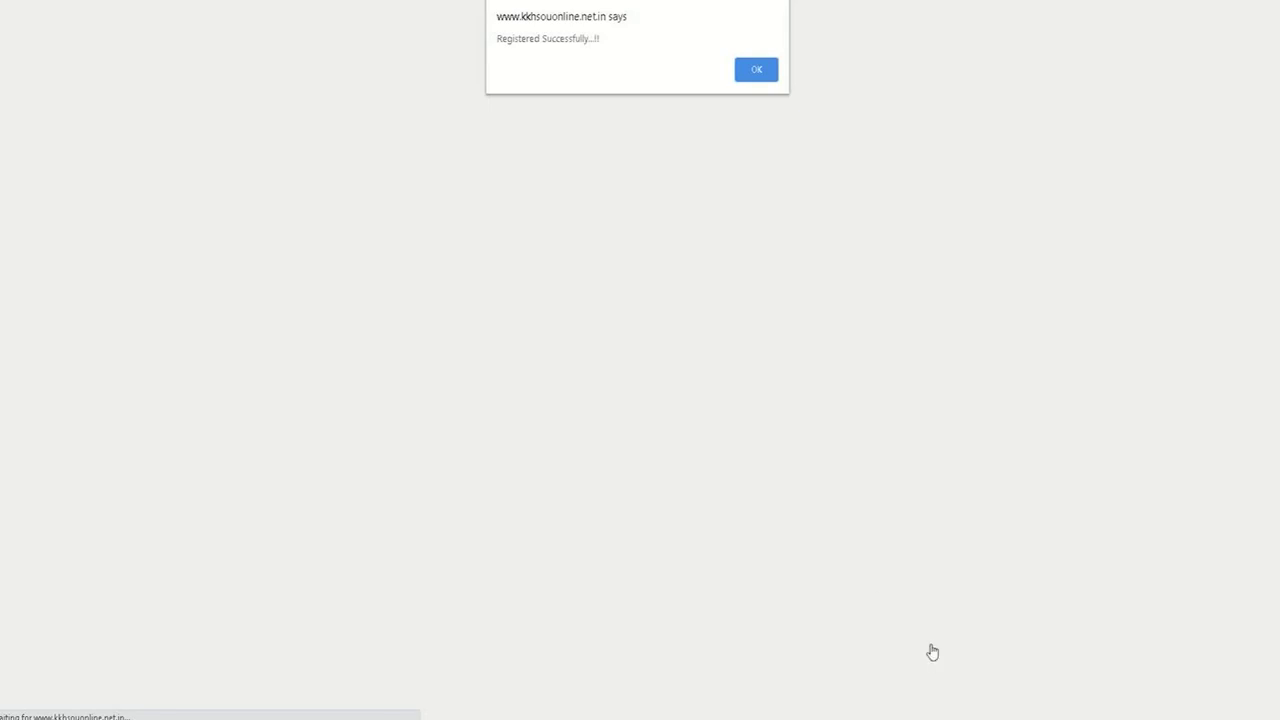
pyautogui.click(770, 70)
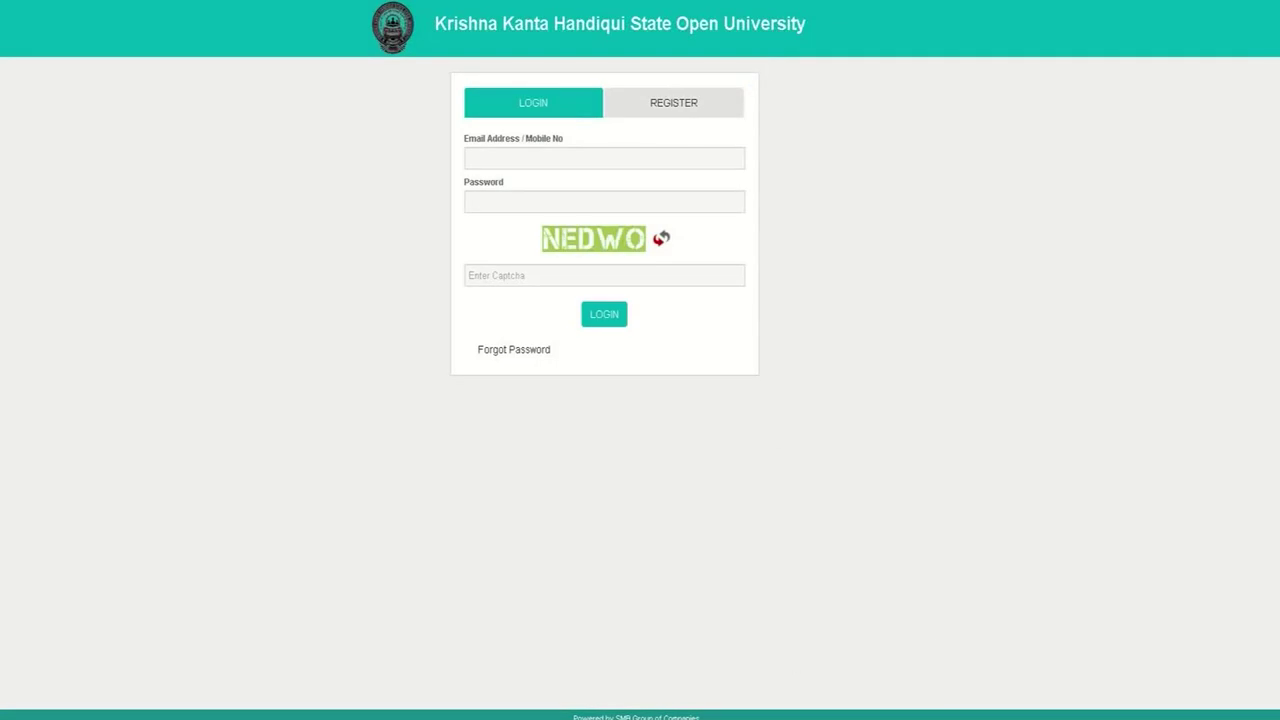
# Step: Log in using the registered e-mail or mobile, the account password and the captcha
pyautogui.click(507, 150)
pyautogui.press('Escape')
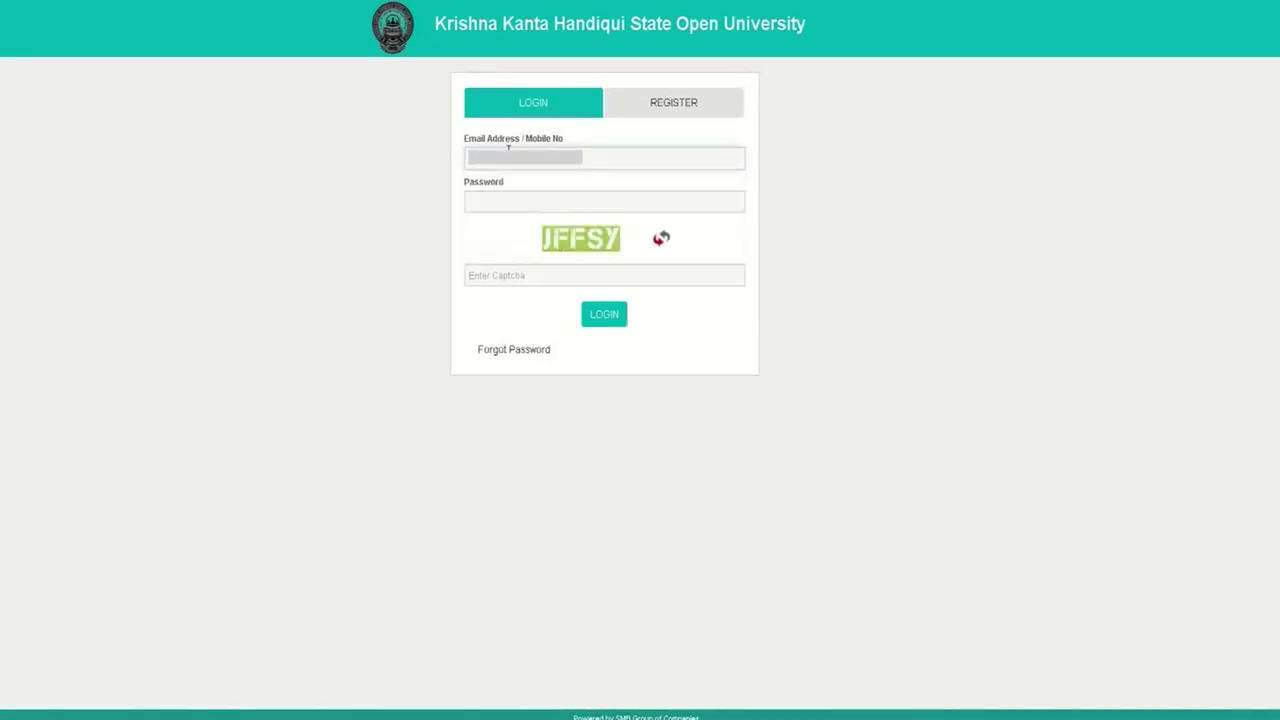
pyautogui.click(514, 200)
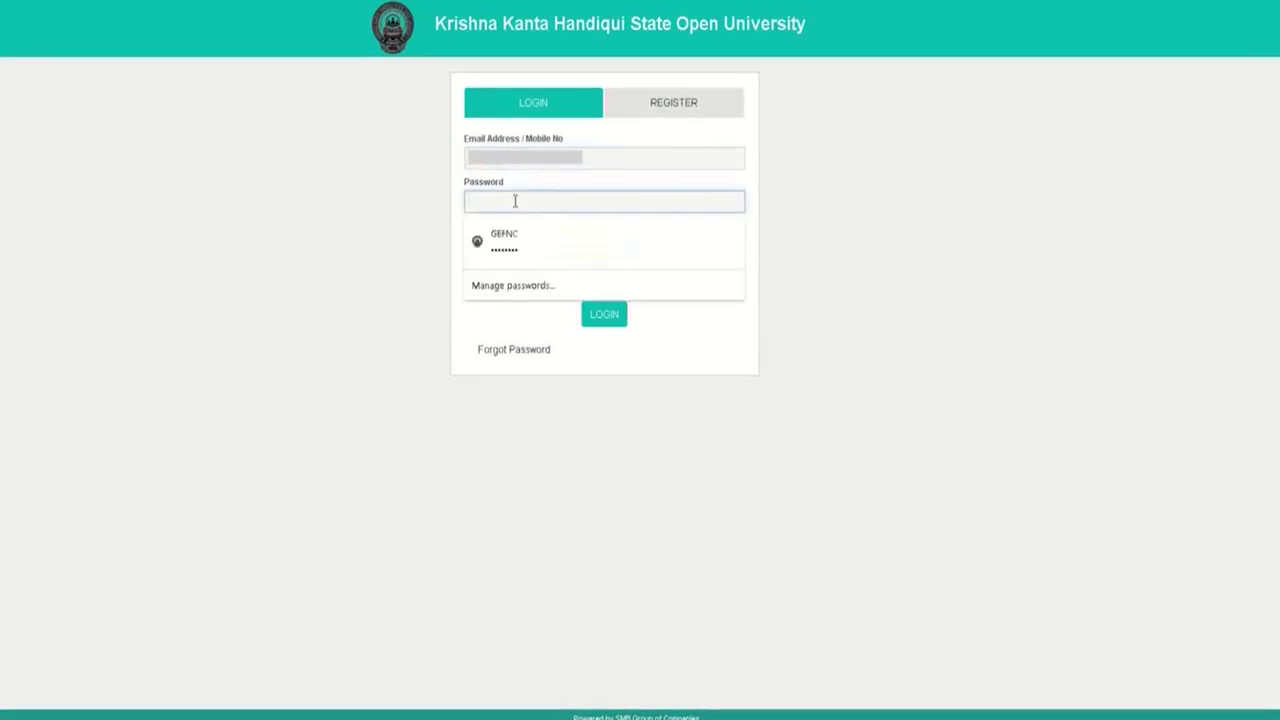
pyautogui.write('********')
pyautogui.click(514, 283)
pyautogui.click(515, 201)
pyautogui.click(514, 275)
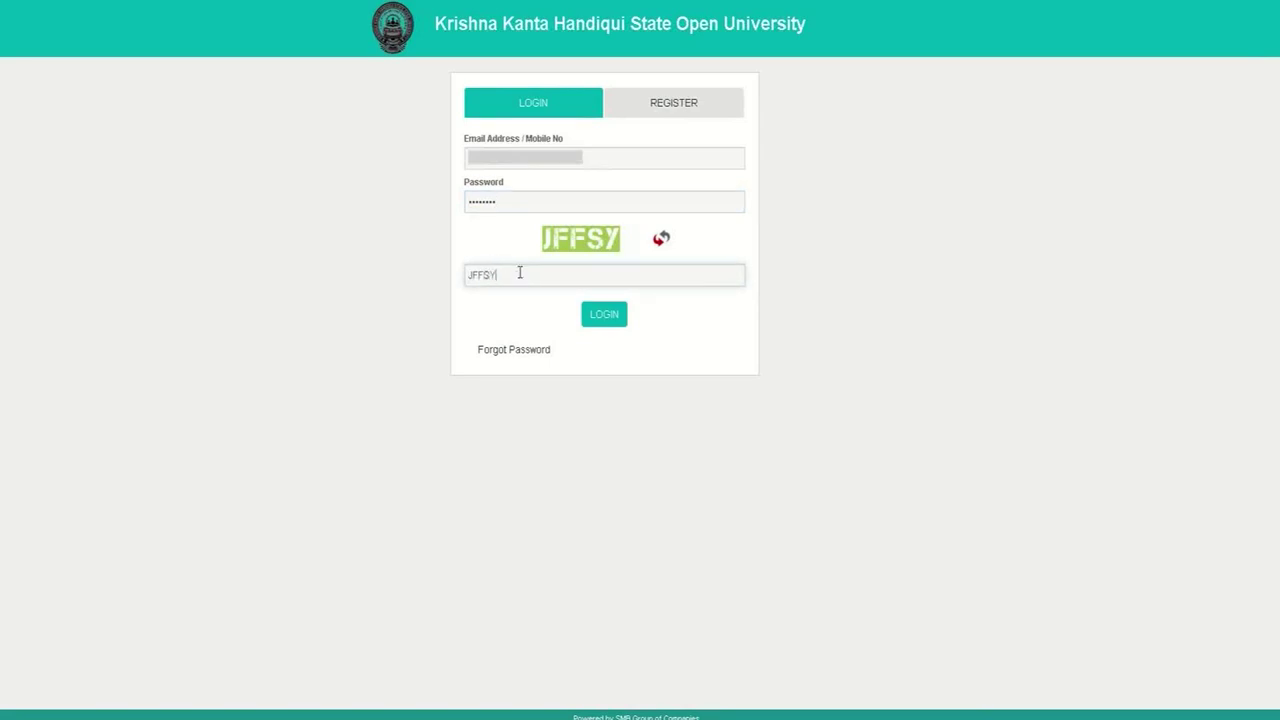
pyautogui.click(606, 320)
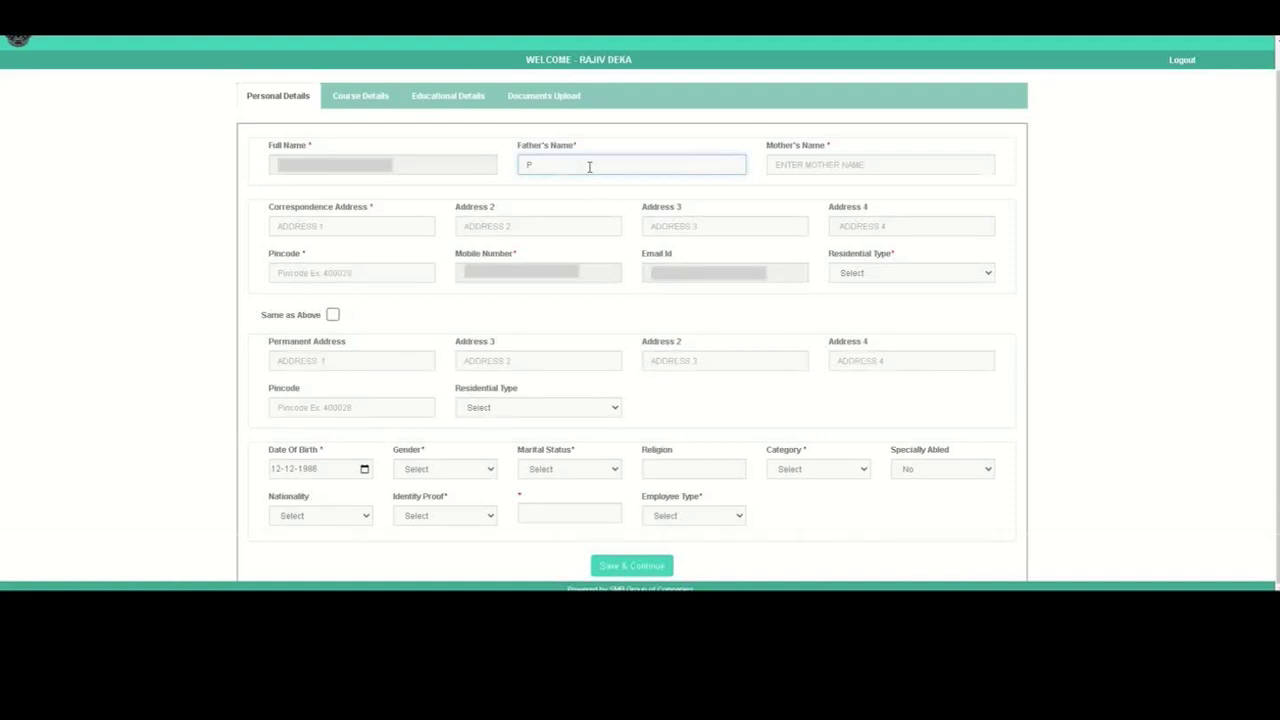
# Step: Enter the mother's name, the three correspondence address lines and pincode 781022
pyautogui.press('Tab')
pyautogui.write('LA')
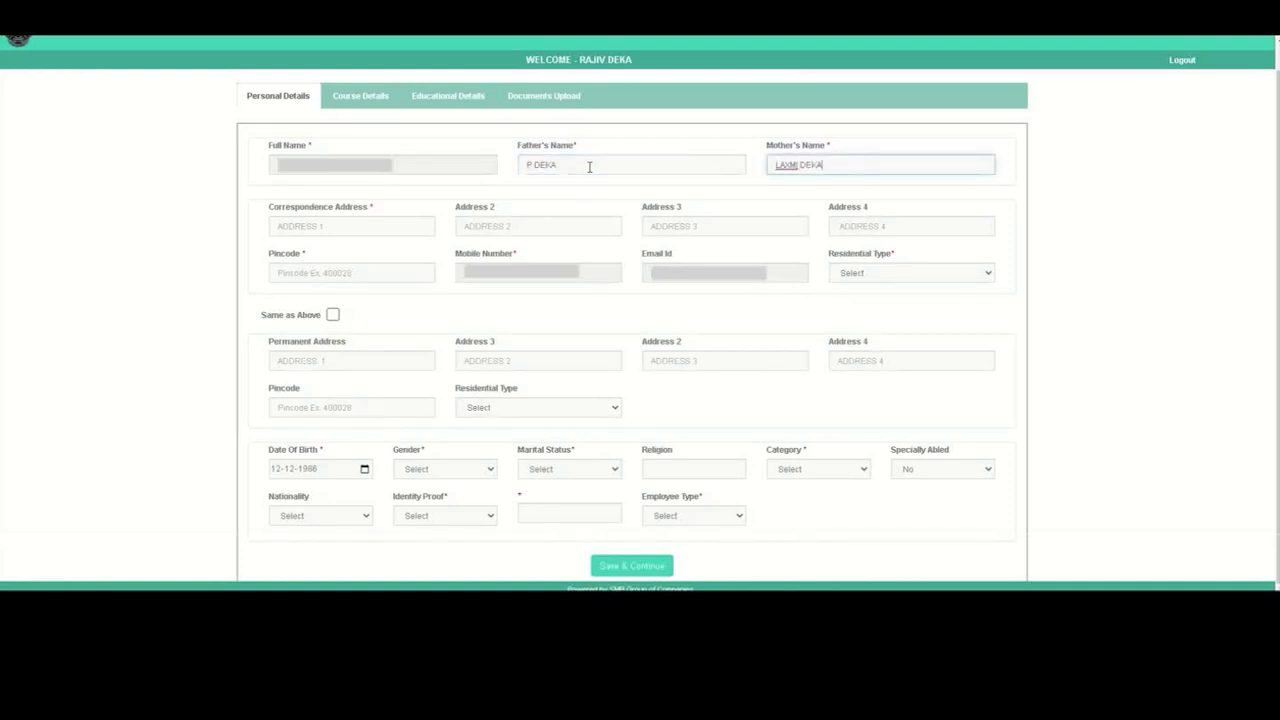
pyautogui.press('Tab')
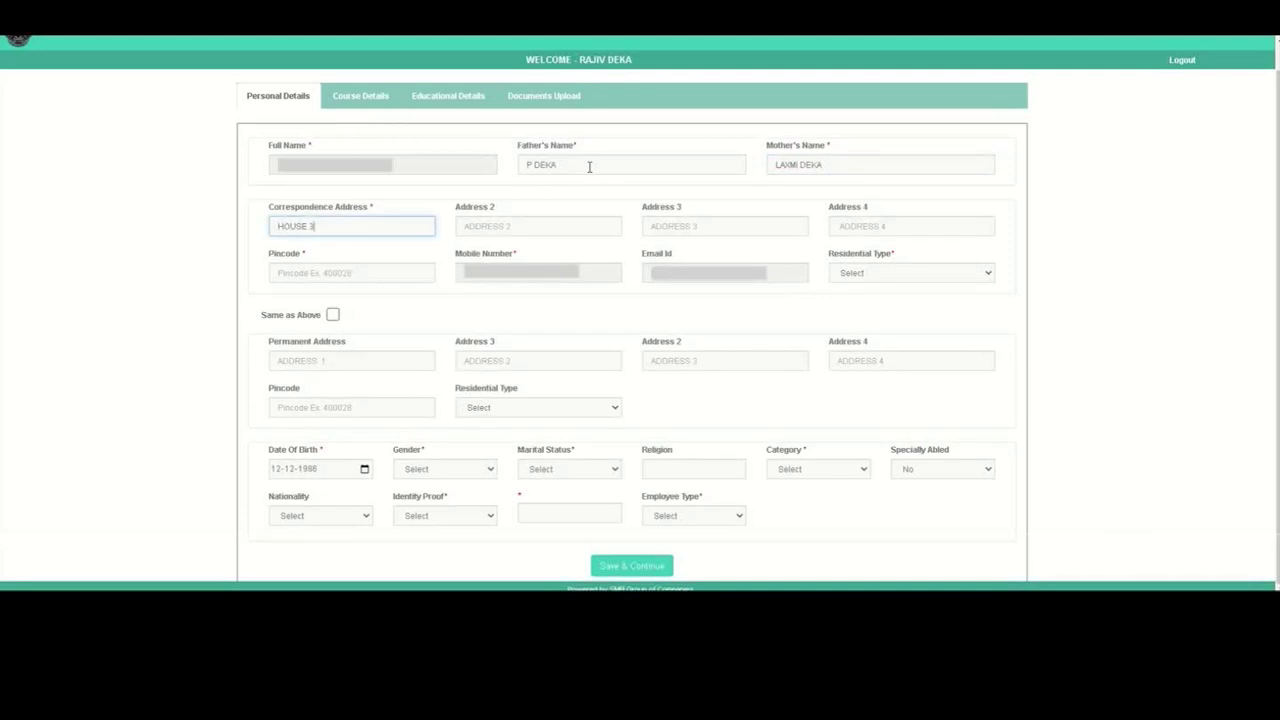
pyautogui.press('Tab')
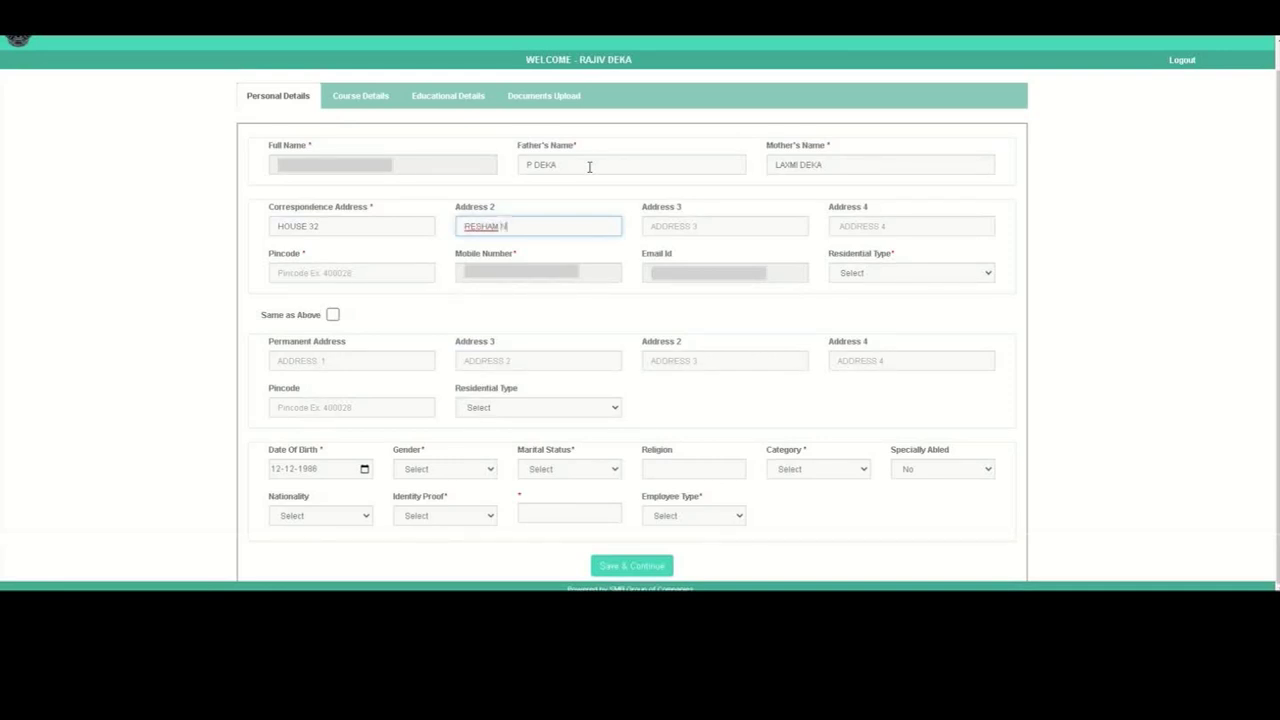
pyautogui.press('Tab')
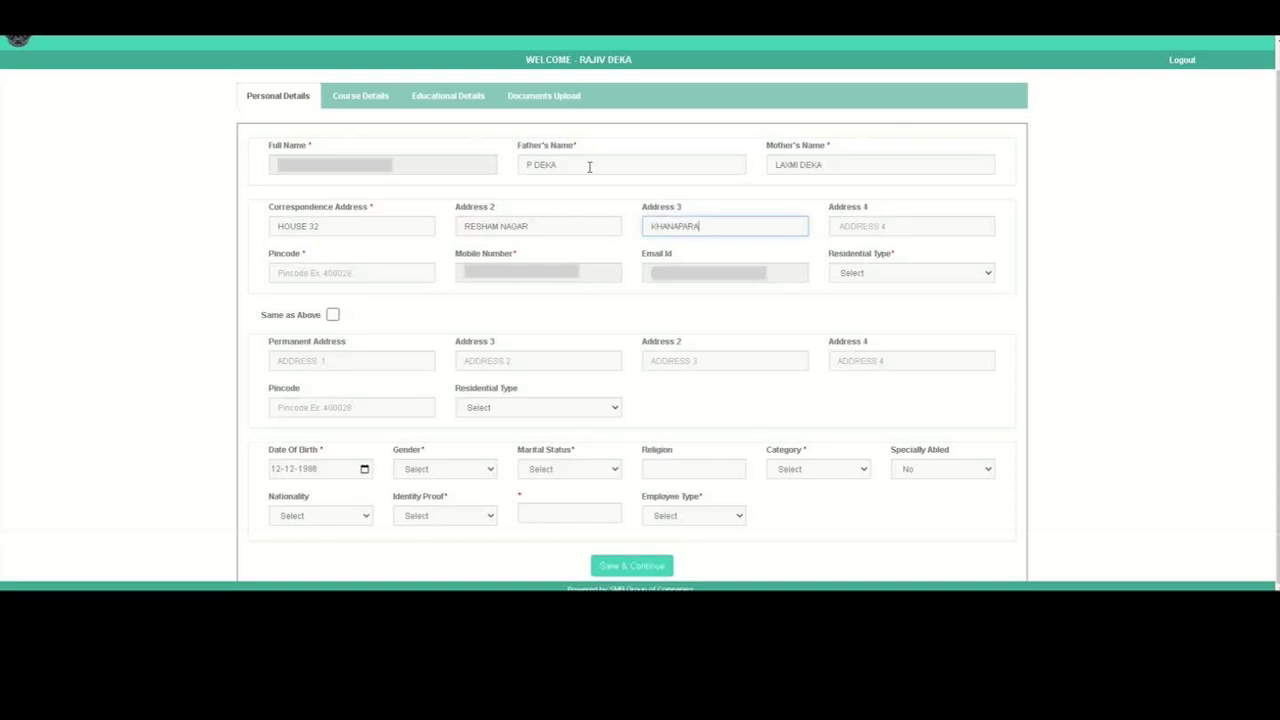
pyautogui.press('Tab')
pyautogui.write('78')
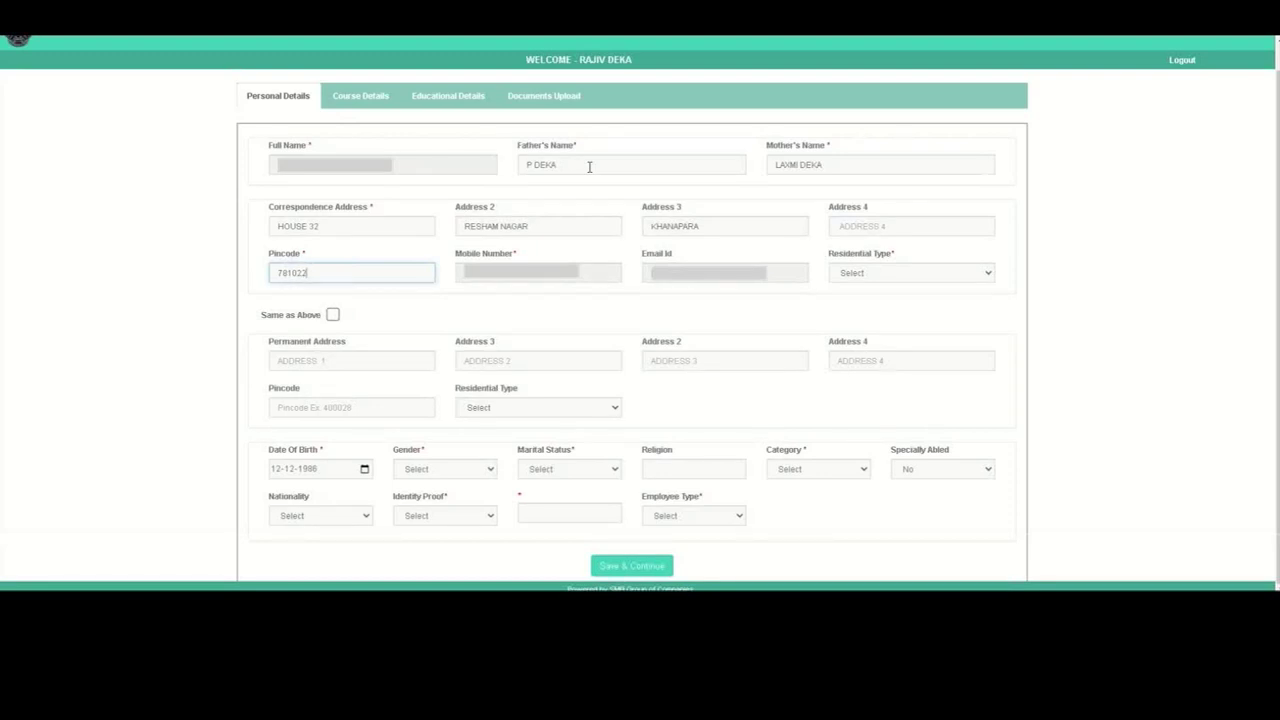
# Step: Set Residential Type to Urban and tick Same as Above for the permanent address
pyautogui.click(886, 274)
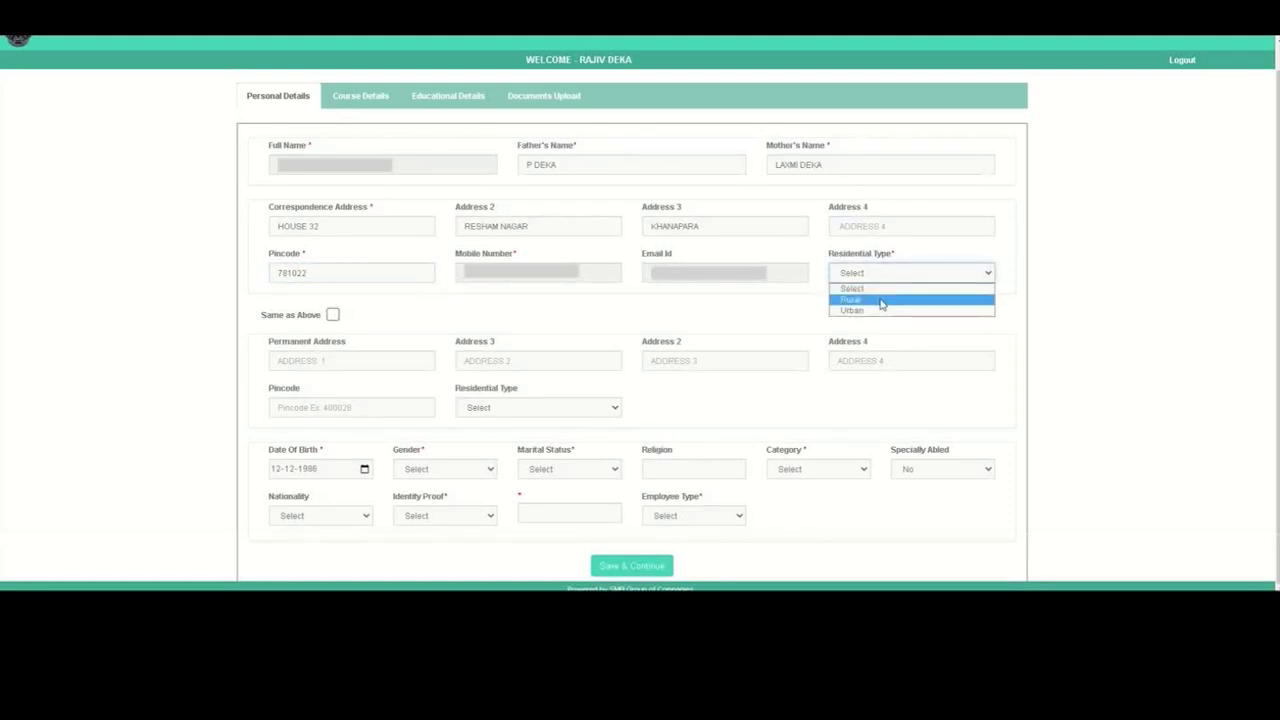
pyautogui.click(880, 311)
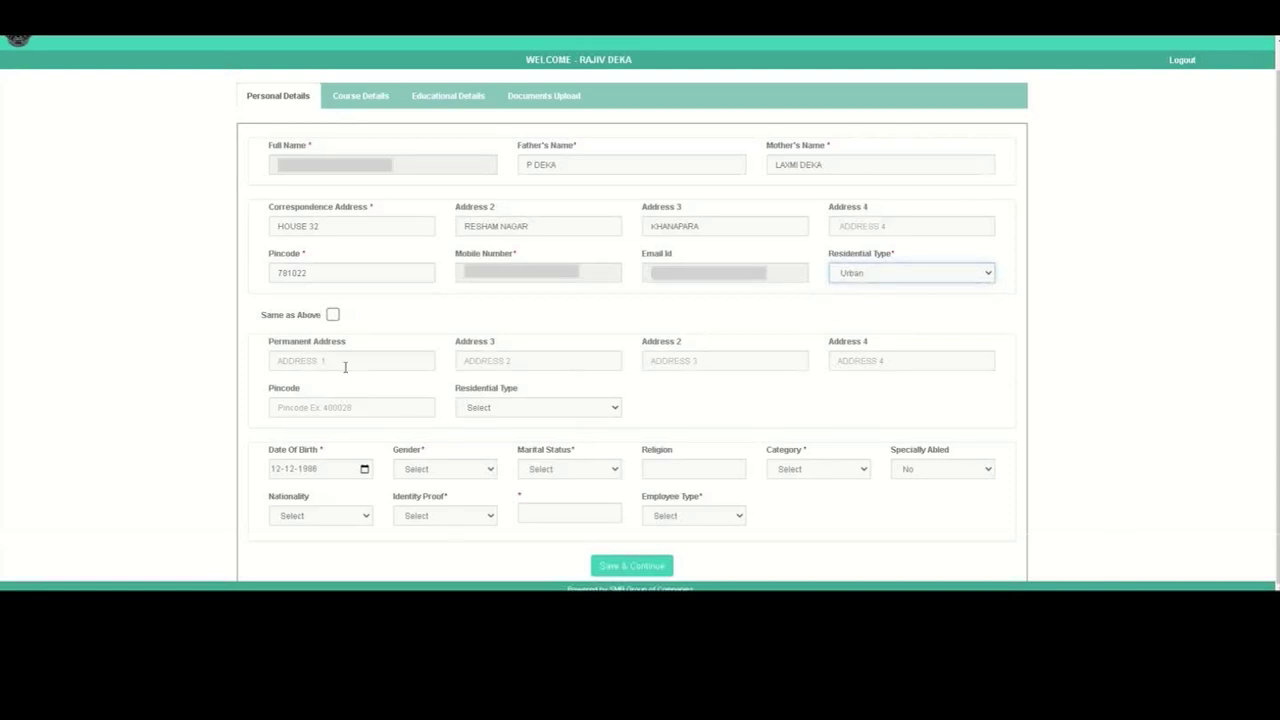
pyautogui.click(333, 315)
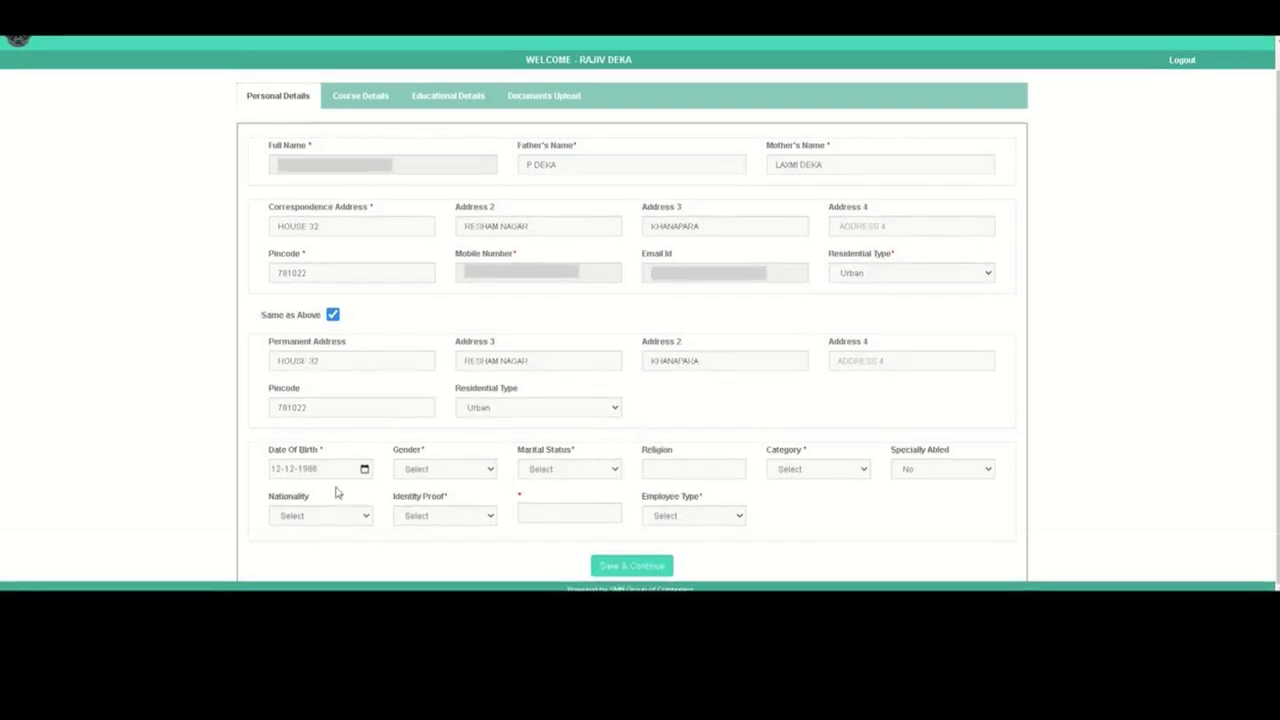
pyautogui.click(287, 469)
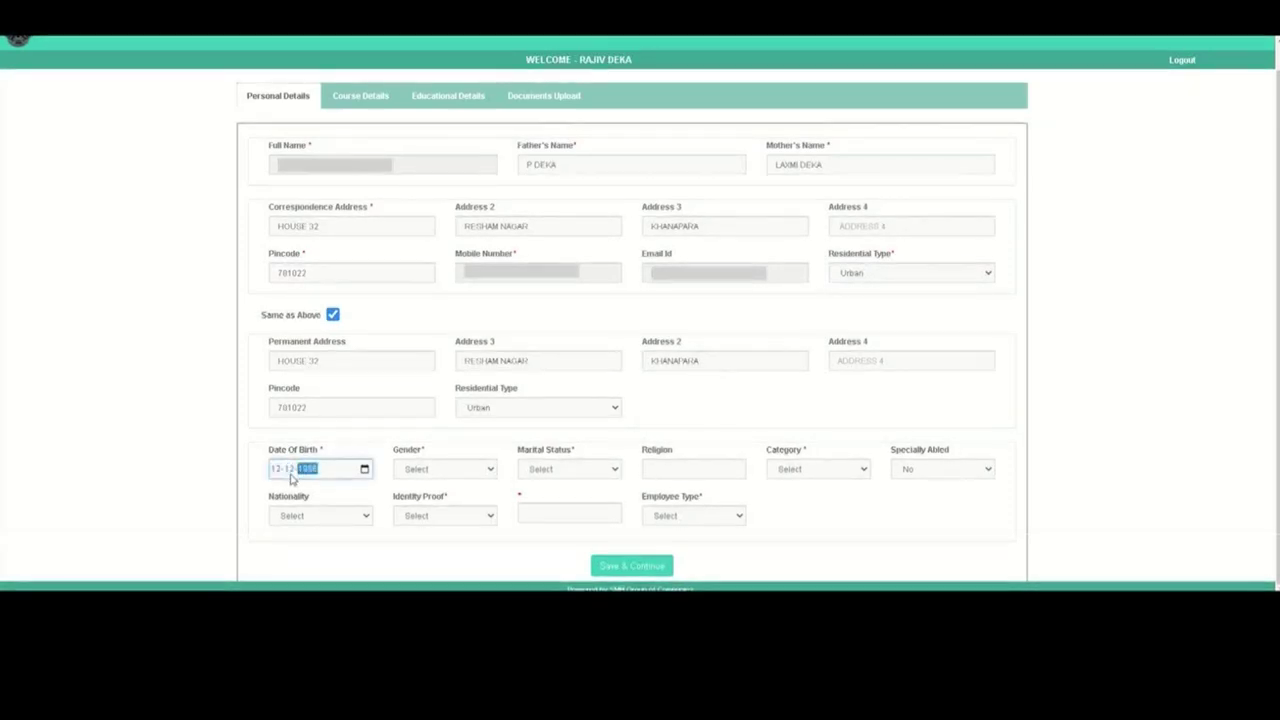
pyautogui.click(324, 476)
pyautogui.click(470, 470)
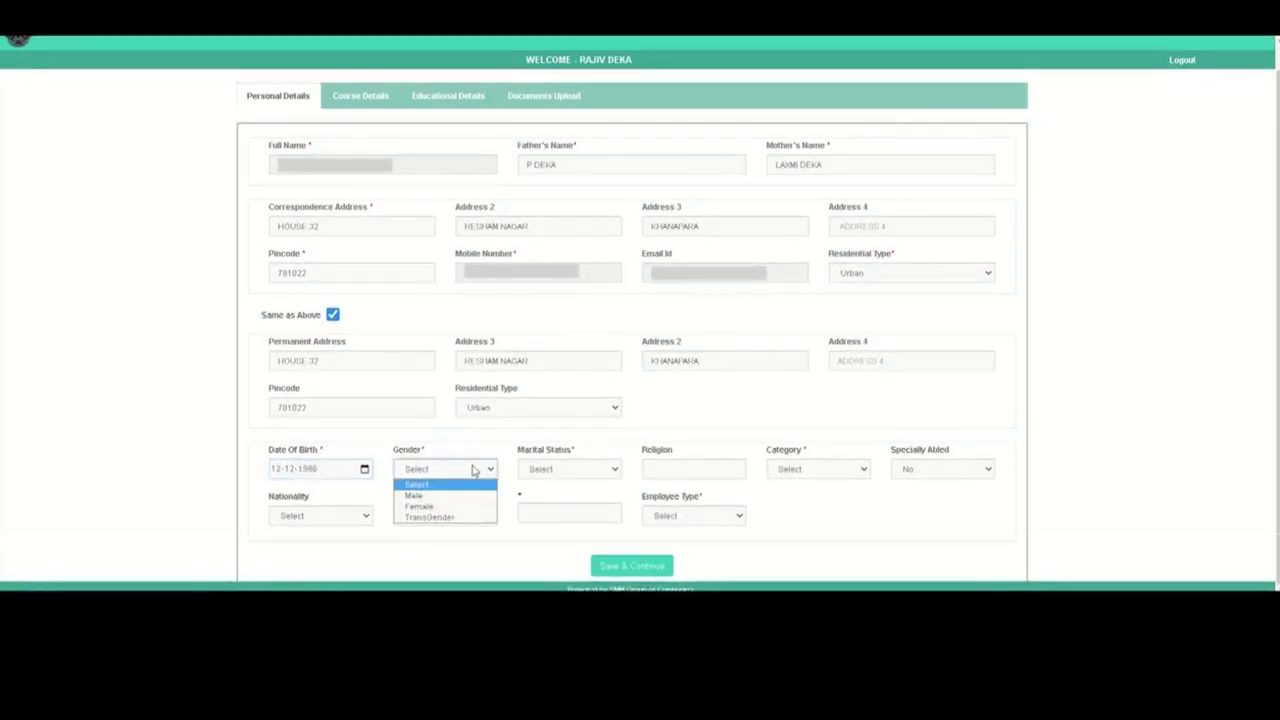
pyautogui.click(455, 496)
pyautogui.click(563, 470)
pyautogui.click(548, 506)
pyautogui.click(660, 470)
pyautogui.write('HINDU')
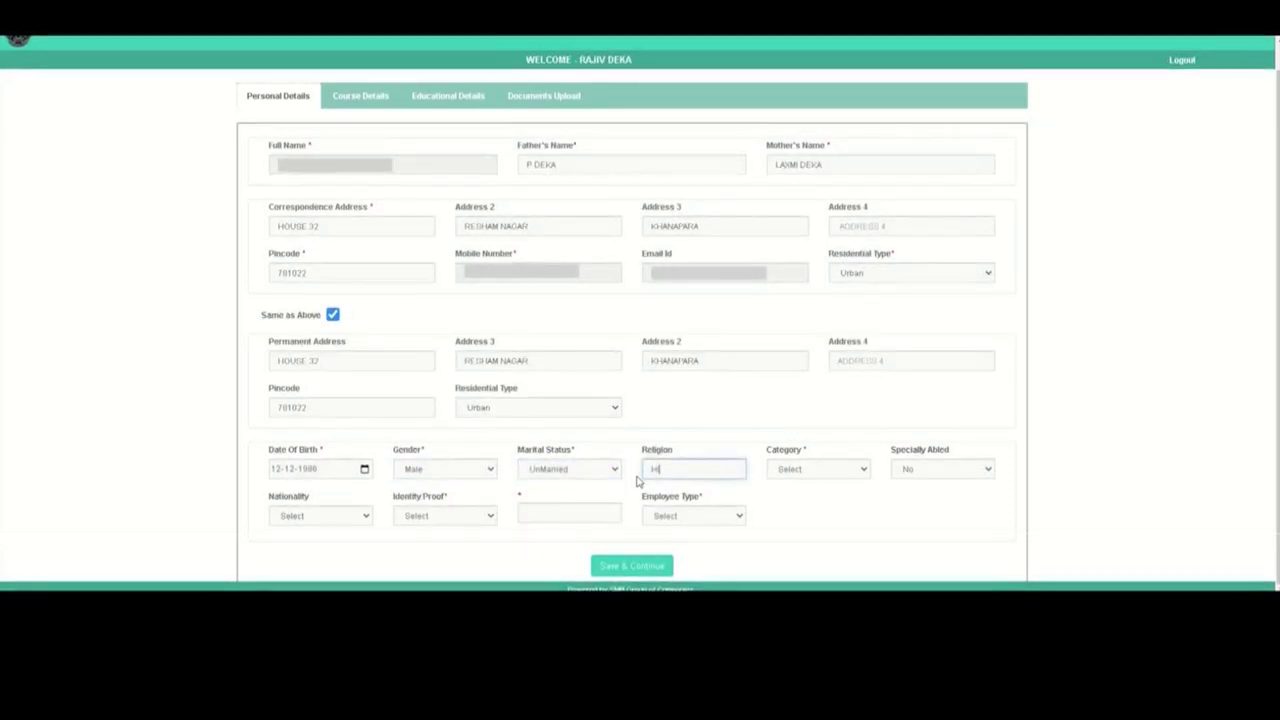
# Step: Choose General category, specially abled No, Indian nationality, PAN Card proof, Not Employed, and save
pyautogui.click(842, 466)
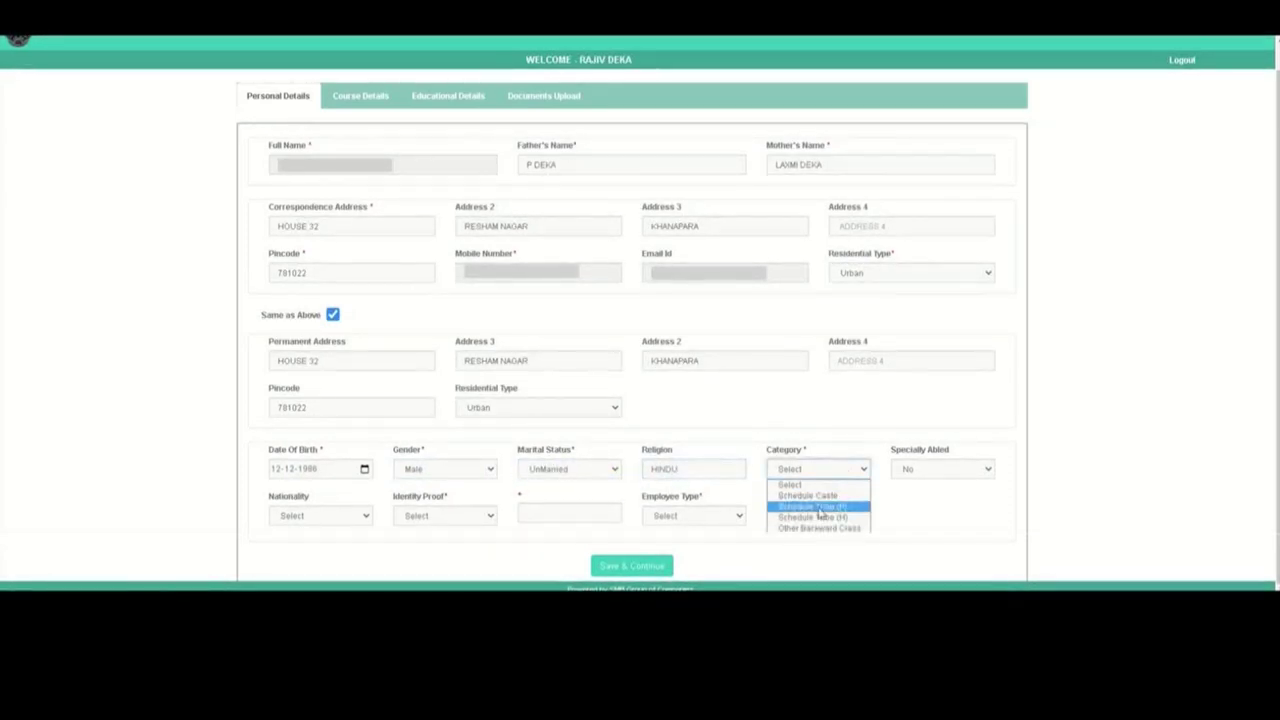
pyautogui.click(815, 492)
pyautogui.click(940, 469)
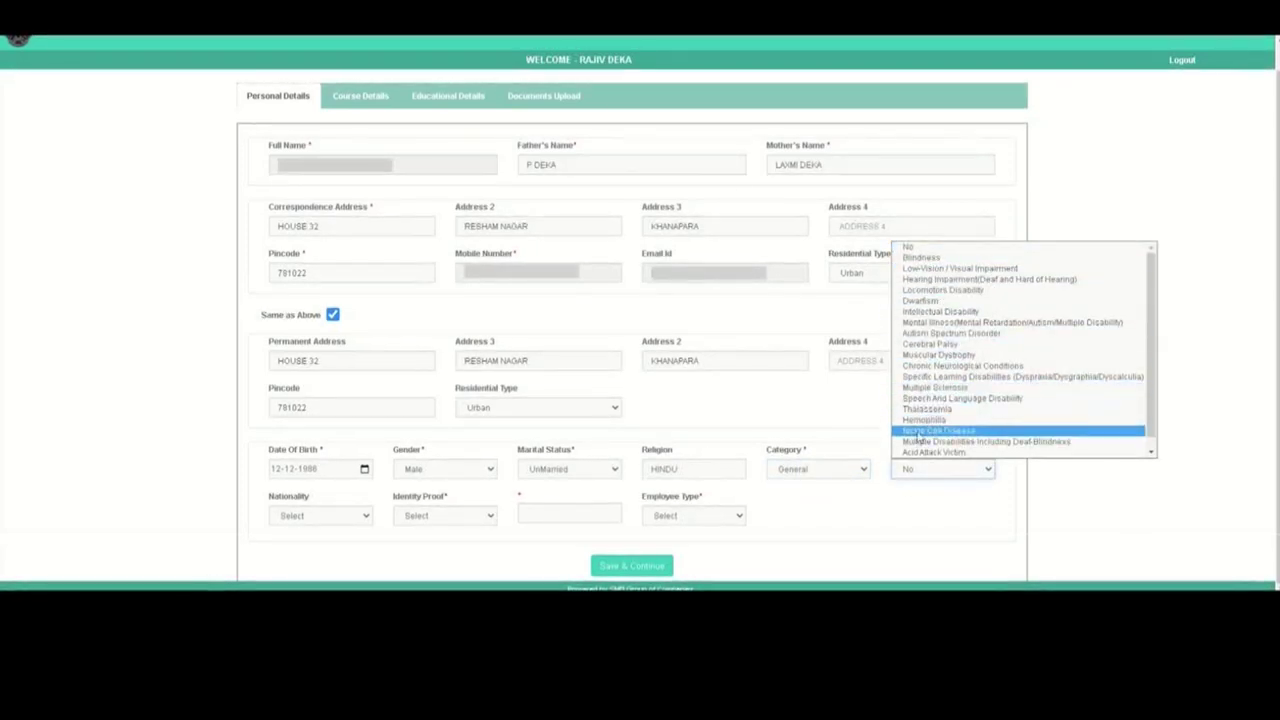
pyautogui.click(920, 247)
pyautogui.click(334, 518)
pyautogui.click(330, 543)
pyautogui.click(445, 516)
pyautogui.click(430, 556)
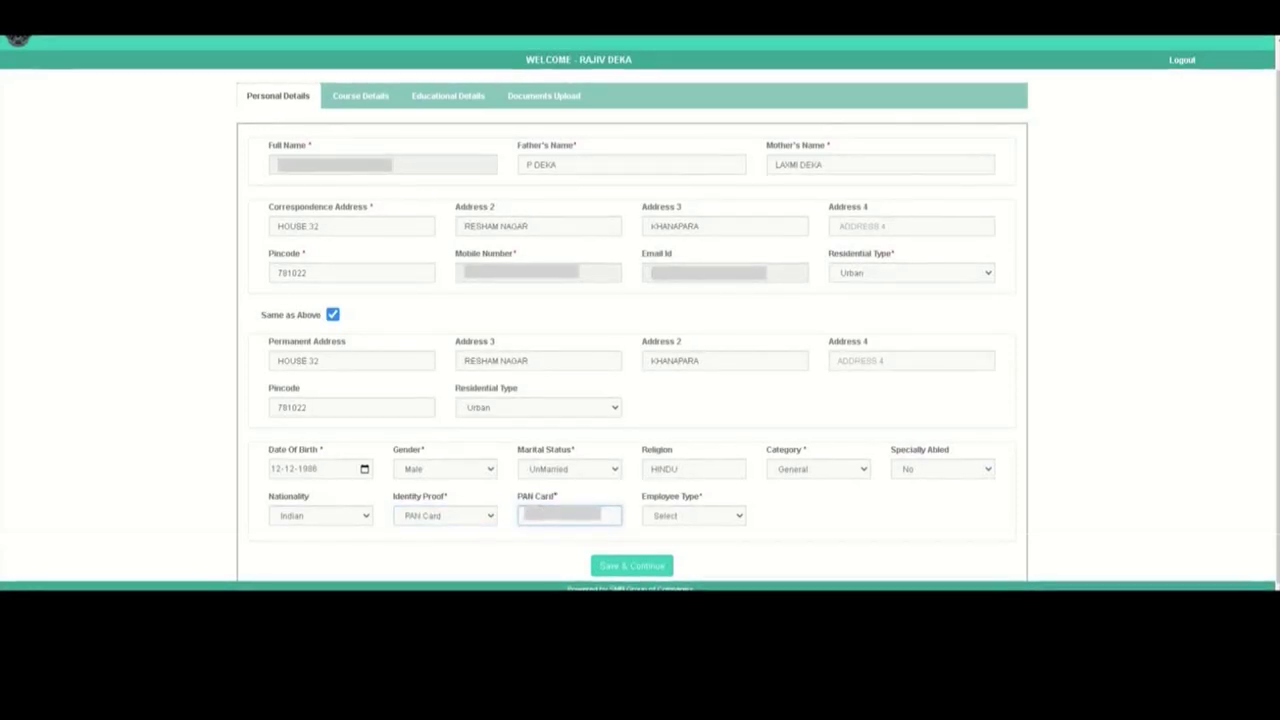
pyautogui.click(662, 518)
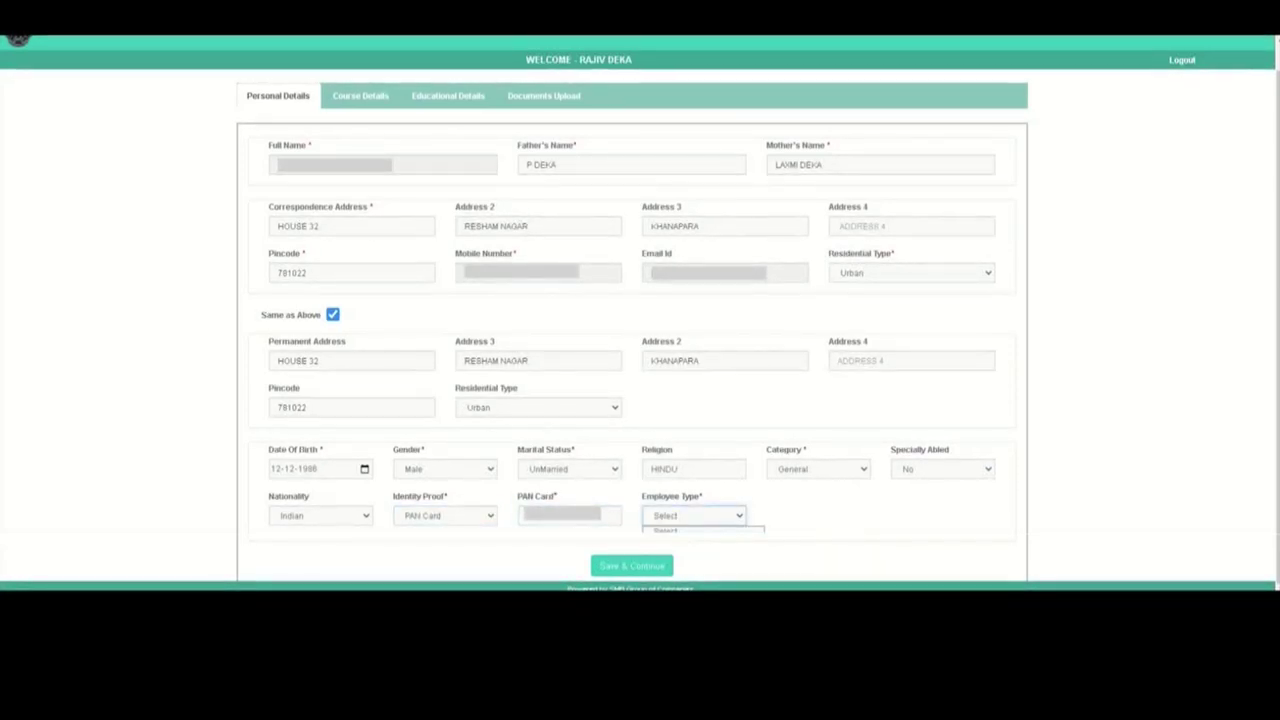
pyautogui.click(680, 545)
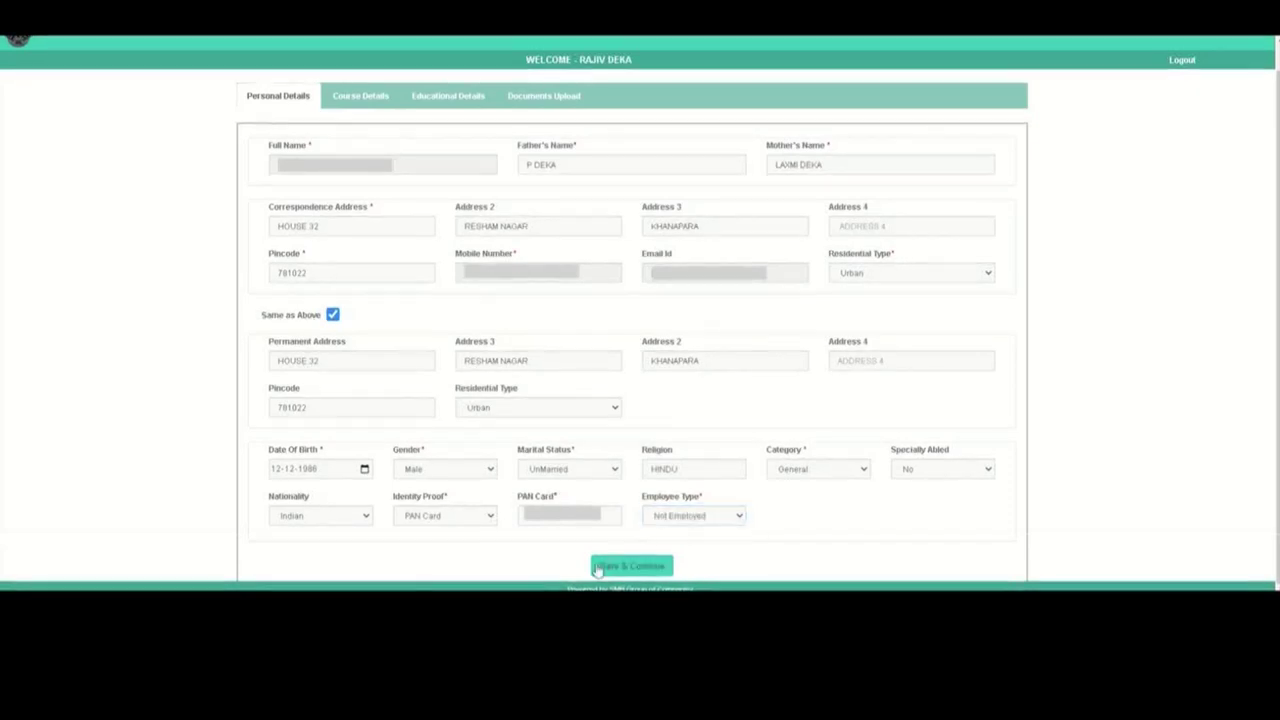
pyautogui.click(614, 567)
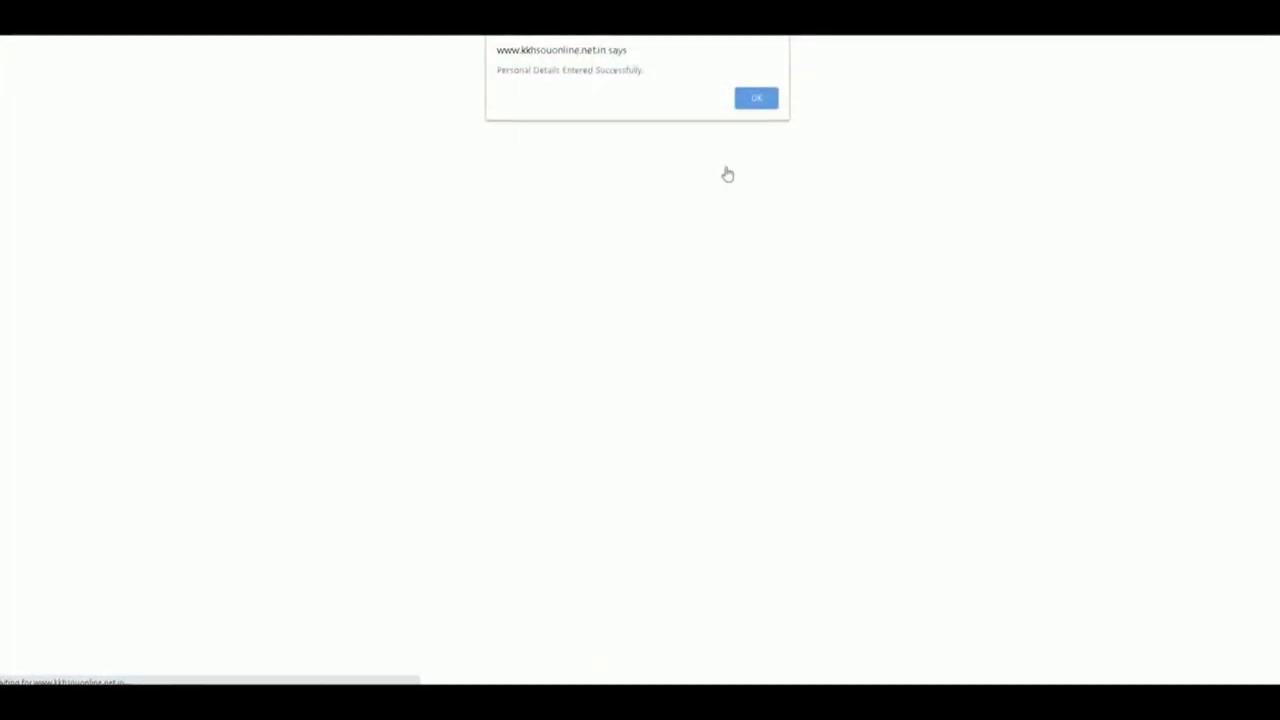
# Step: Dismiss the saved notice and select the Khanapara city study centre
pyautogui.click(756, 100)
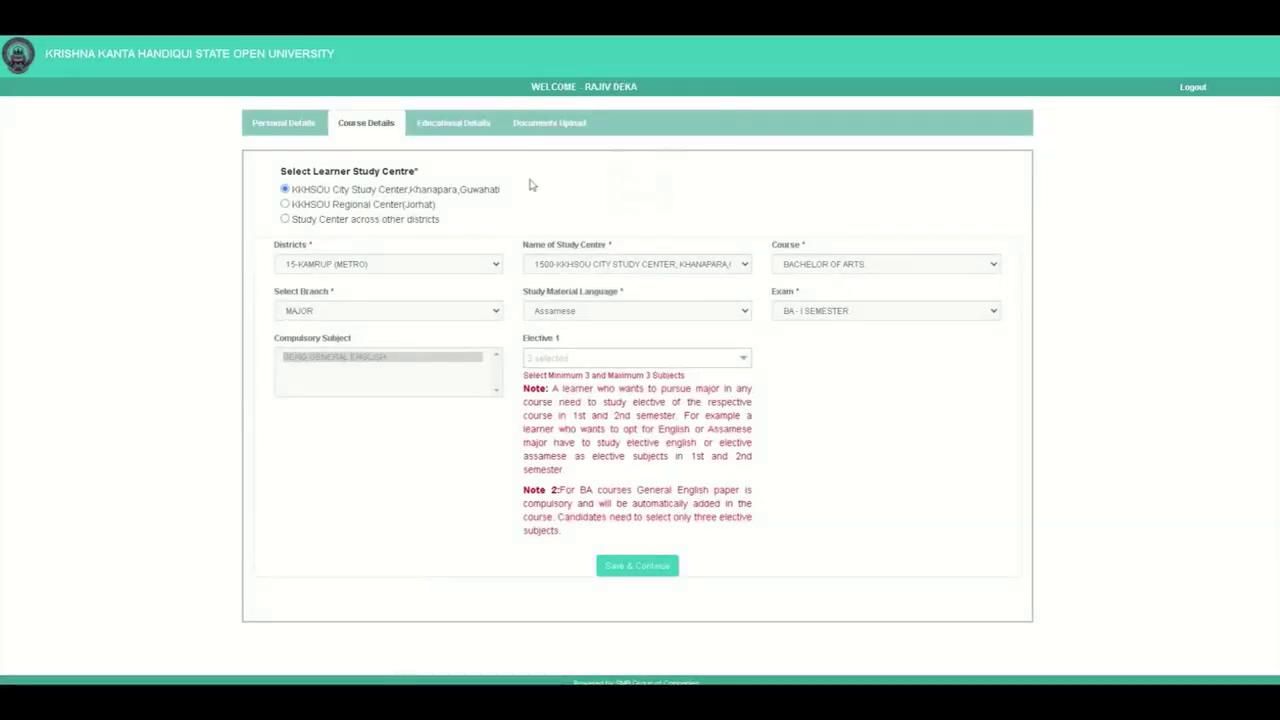
pyautogui.click(286, 204)
pyautogui.click(286, 189)
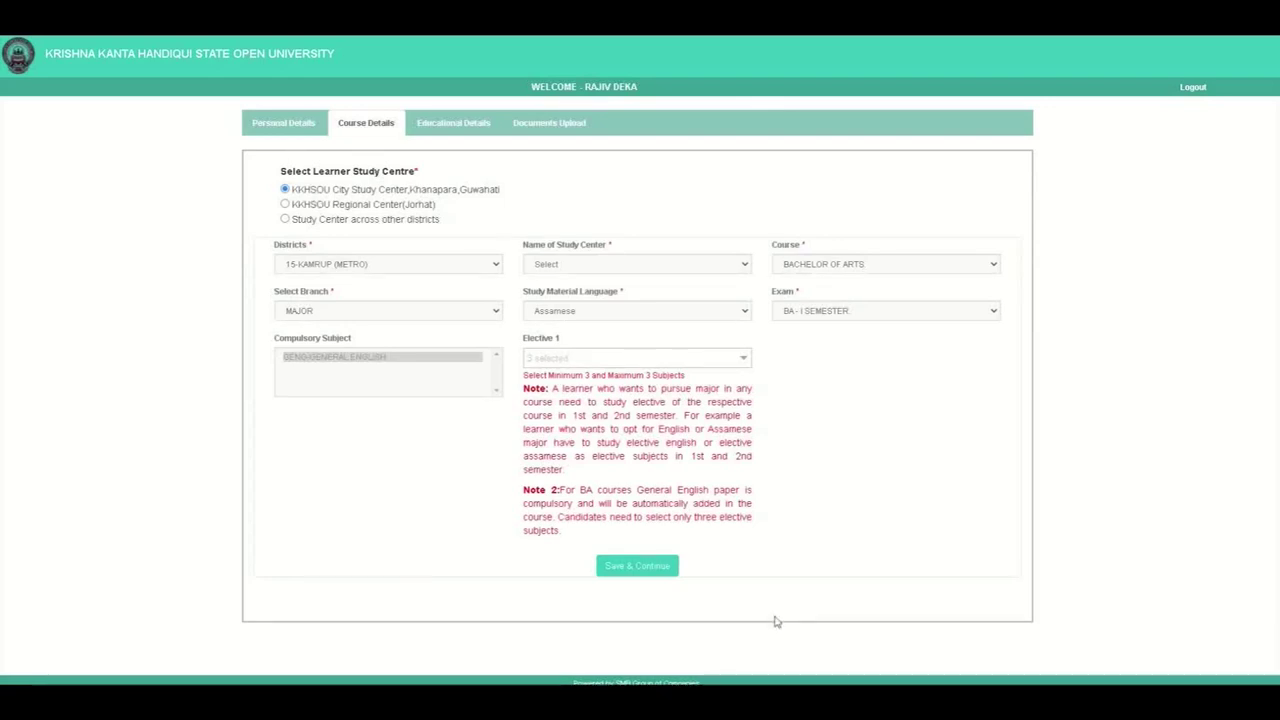
pyautogui.click(623, 265)
pyautogui.click(640, 285)
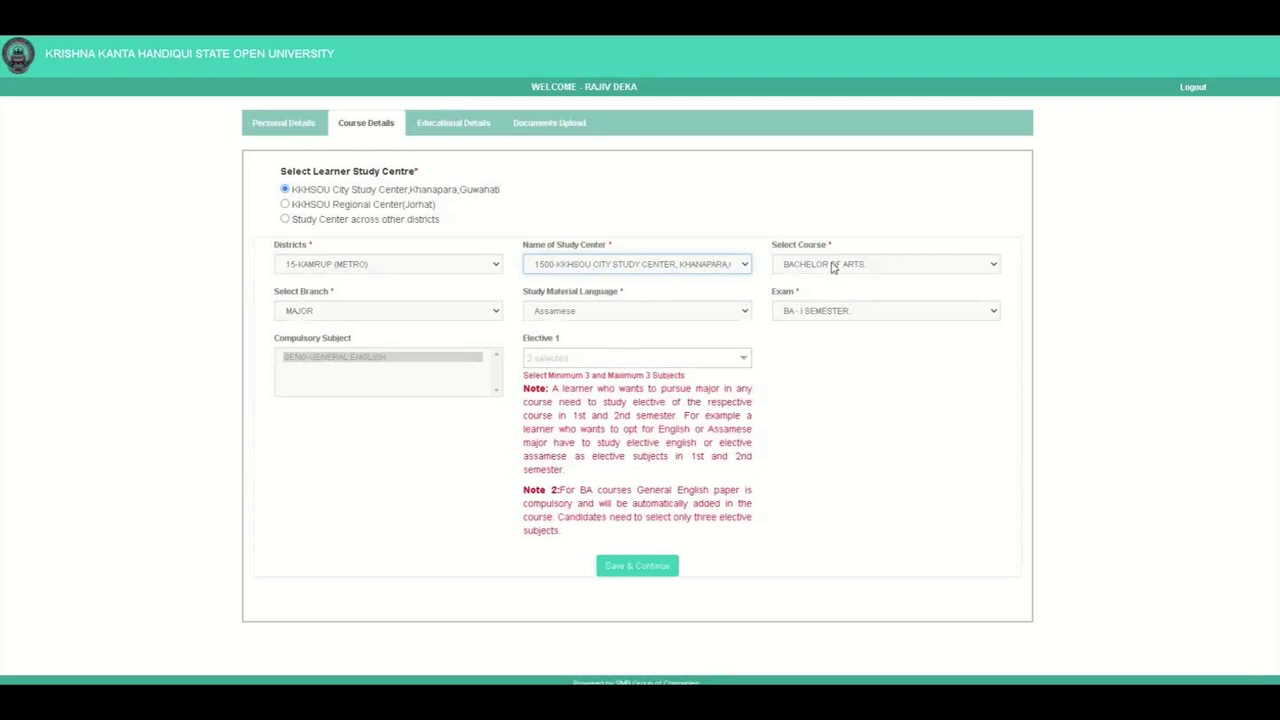
# Step: Set course BACHELOR OF ARTS, branch MAJOR, English material and exam BA - I SEMESTER
pyautogui.click(800, 267)
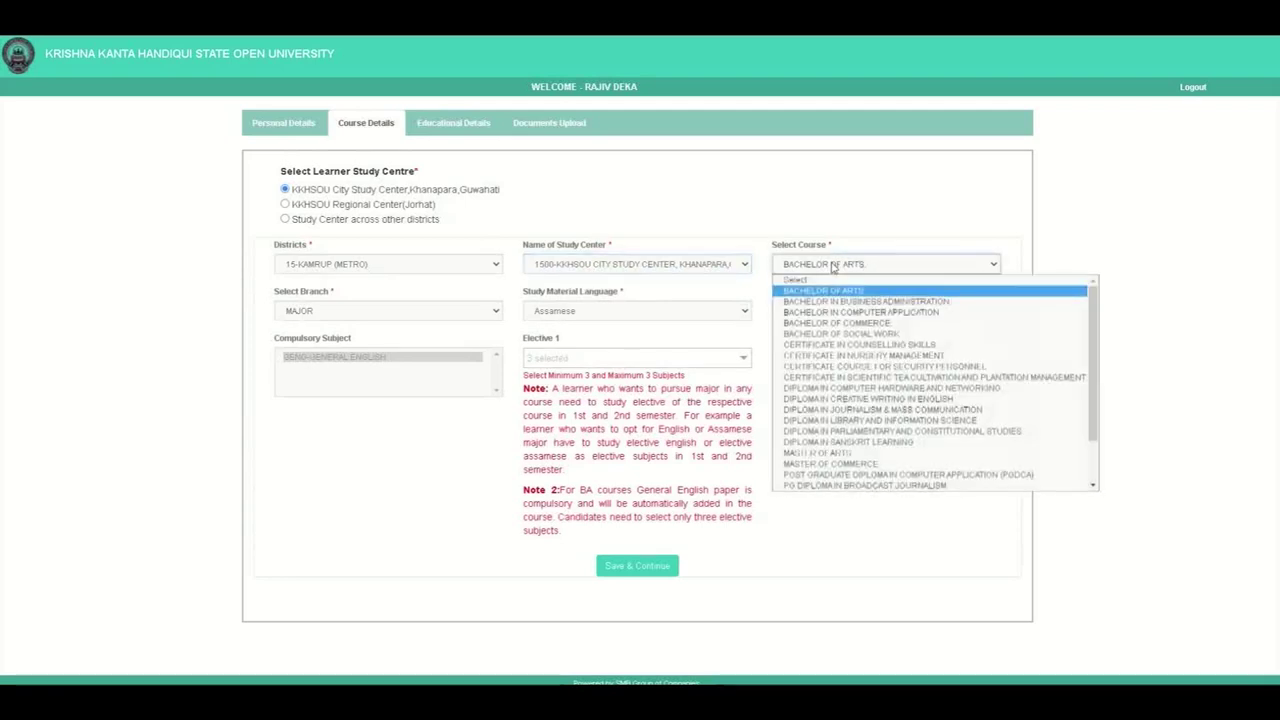
pyautogui.click(823, 290)
pyautogui.click(417, 311)
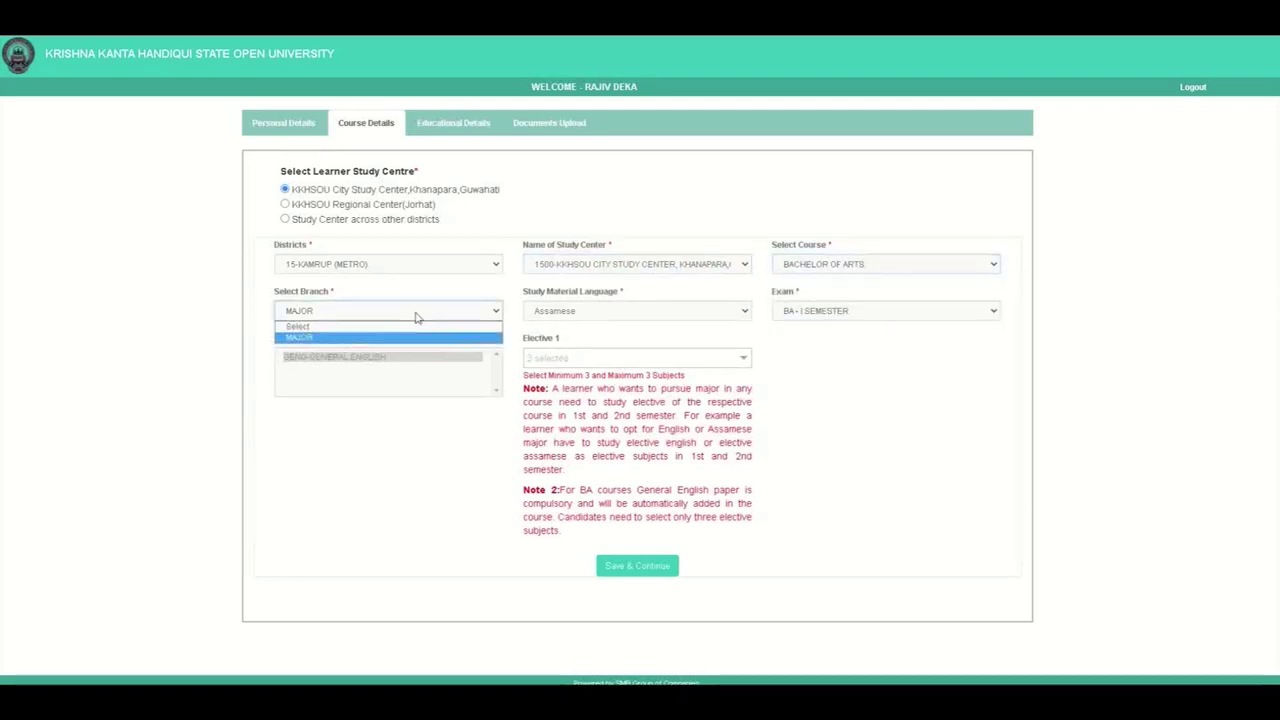
pyautogui.click(371, 338)
pyautogui.click(557, 311)
pyautogui.click(549, 337)
pyautogui.click(828, 310)
pyautogui.click(826, 338)
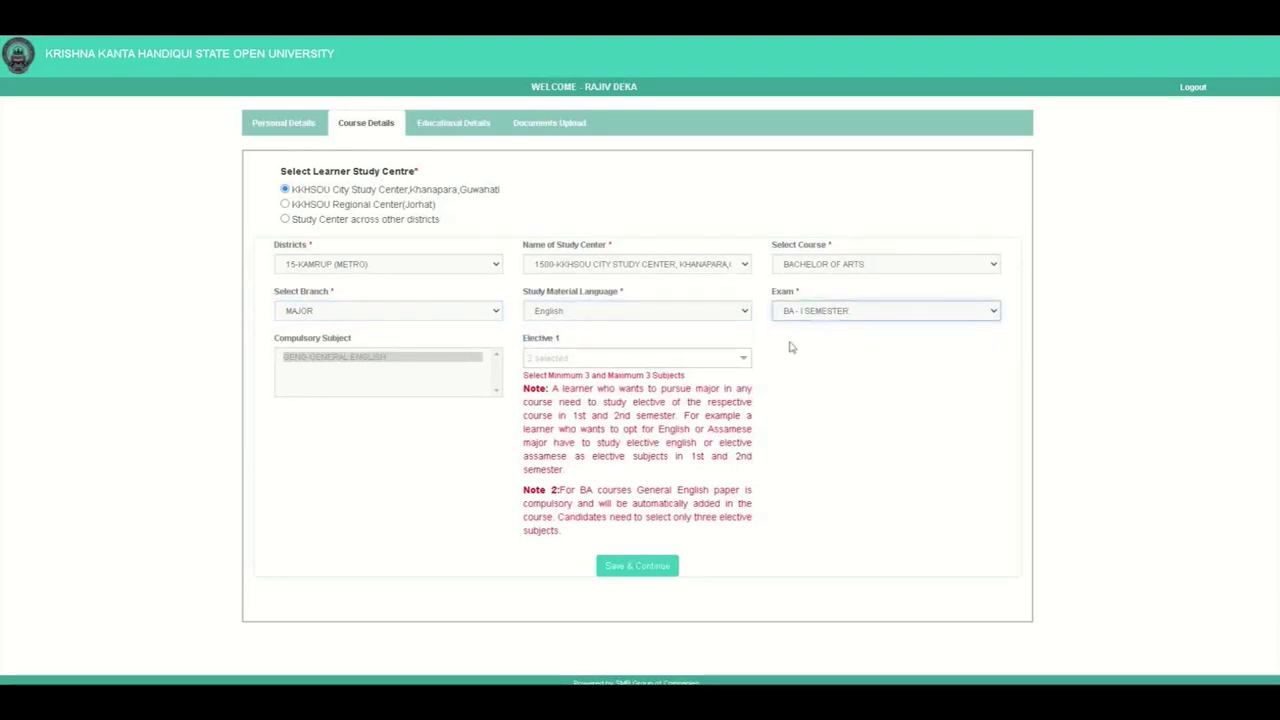
# Step: Select the electives BMC, ECO and EDU from the elective subject list
pyautogui.click(597, 355)
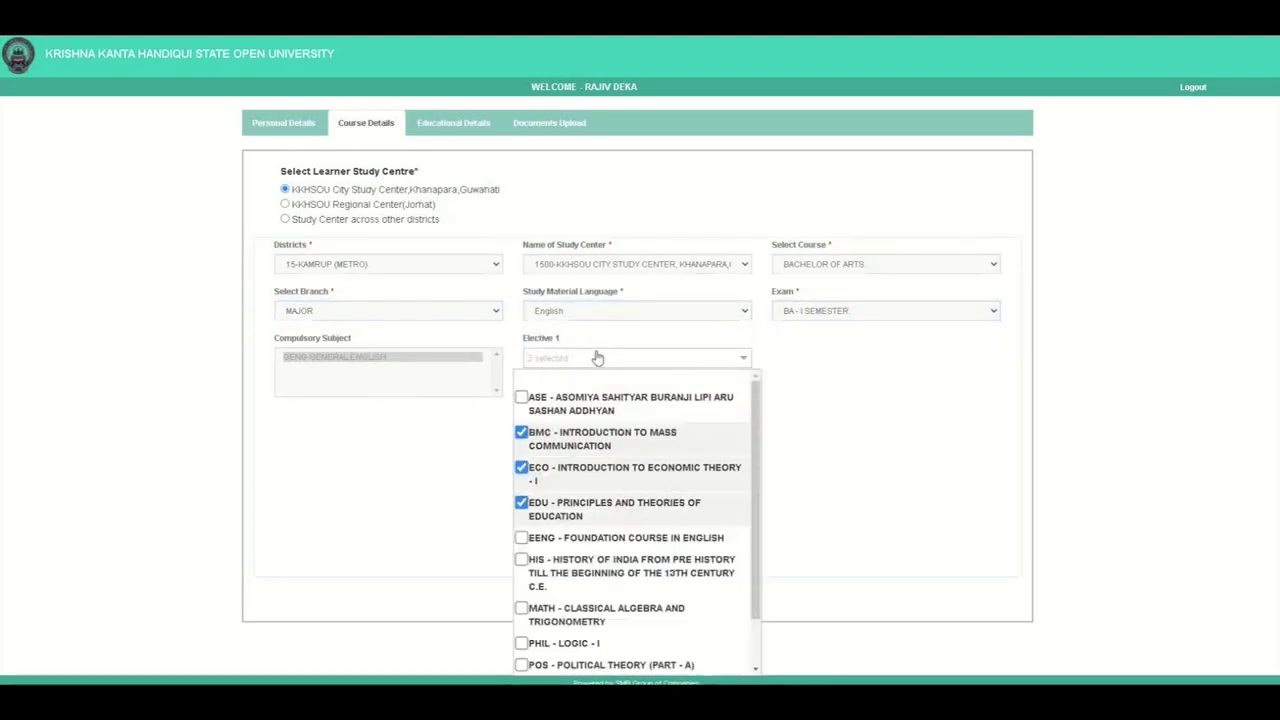
pyautogui.click(521, 432)
pyautogui.click(521, 432)
pyautogui.click(521, 468)
pyautogui.click(852, 444)
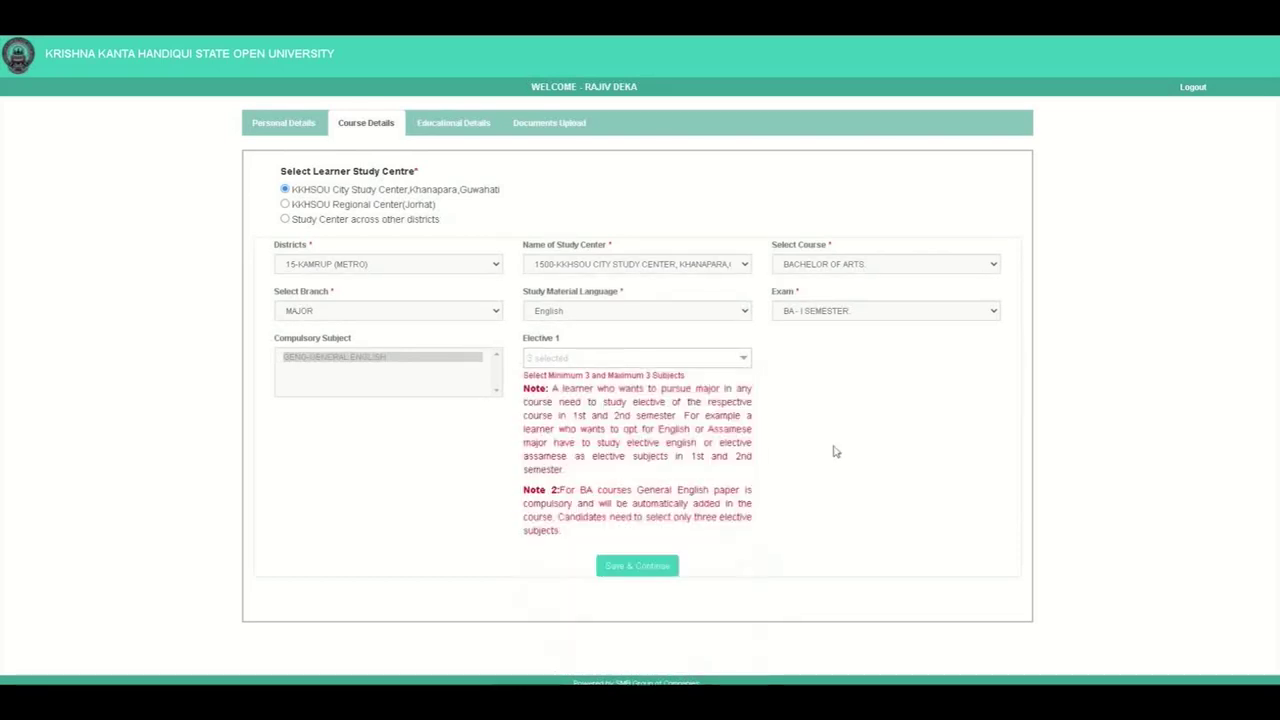
# Step: Save course details, then add a 10+2 or Equivalent record: 2004, 50 marks, SEBA, roll number
pyautogui.click(637, 567)
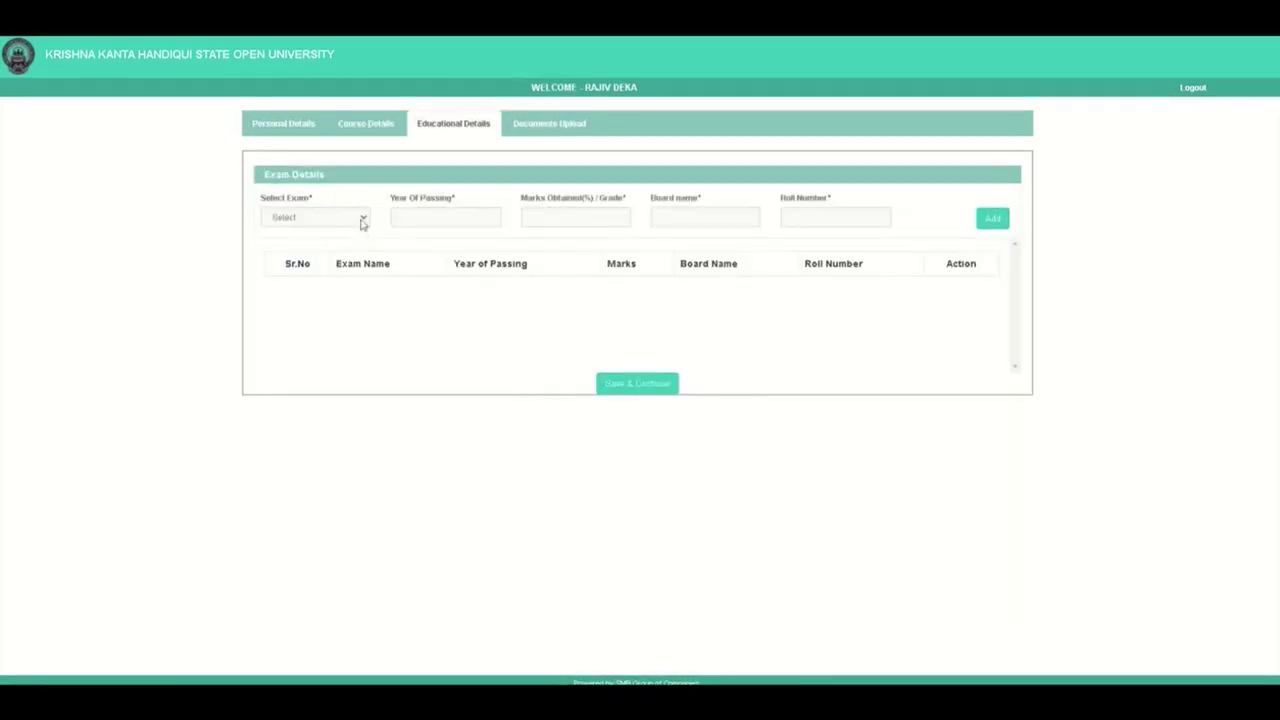
pyautogui.click(363, 218)
pyautogui.click(331, 245)
pyautogui.click(439, 214)
pyautogui.write('2')
pyautogui.click(432, 244)
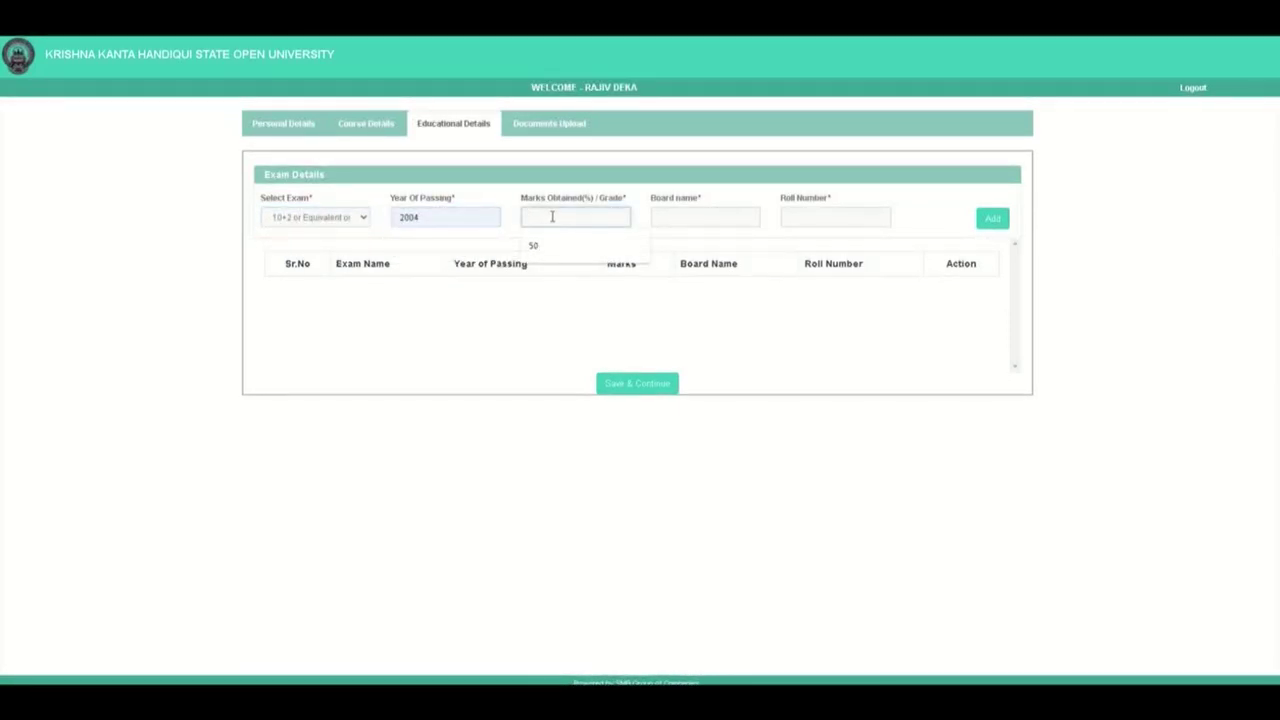
pyautogui.click(540, 246)
pyautogui.click(712, 220)
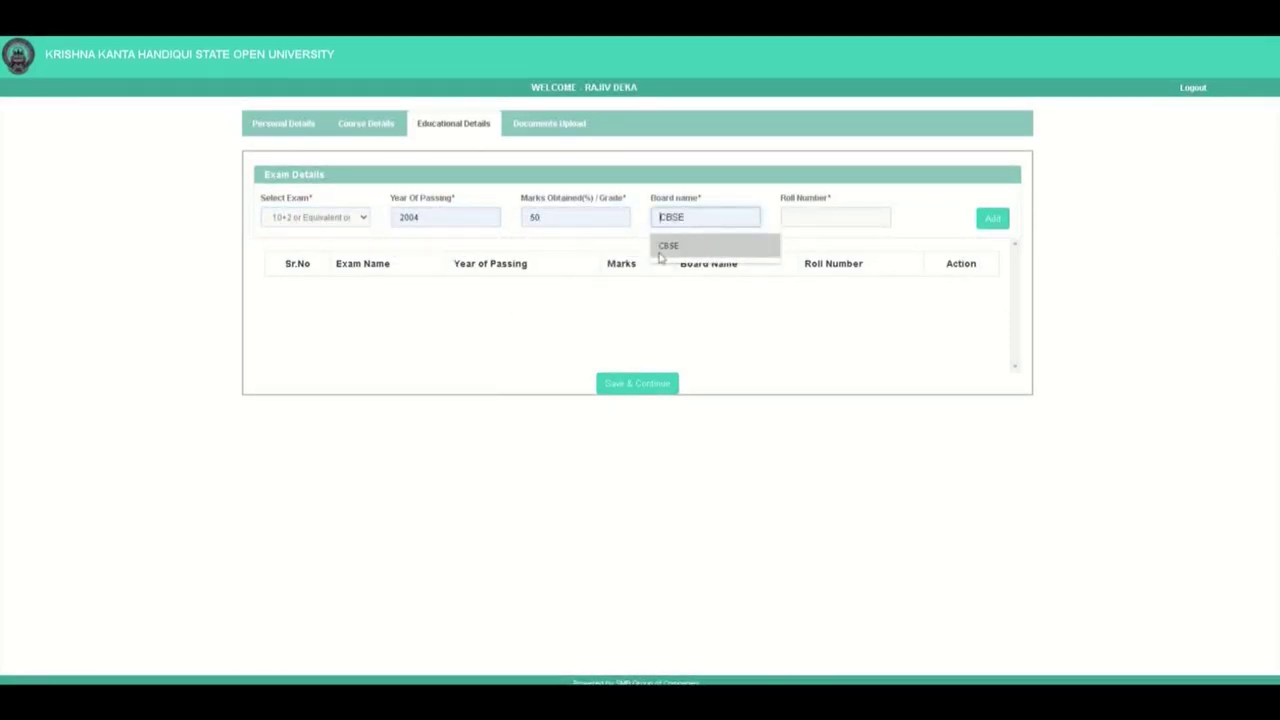
pyautogui.write('SE')
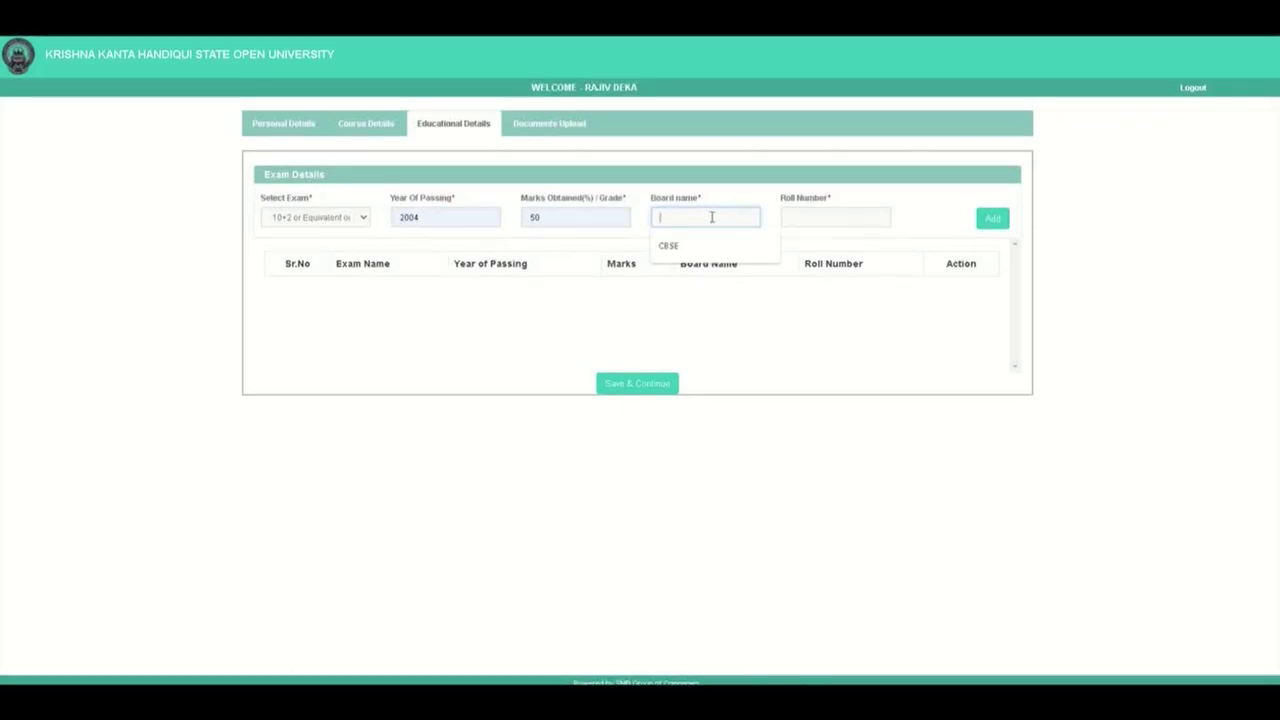
pyautogui.click(798, 216)
pyautogui.write('AS')
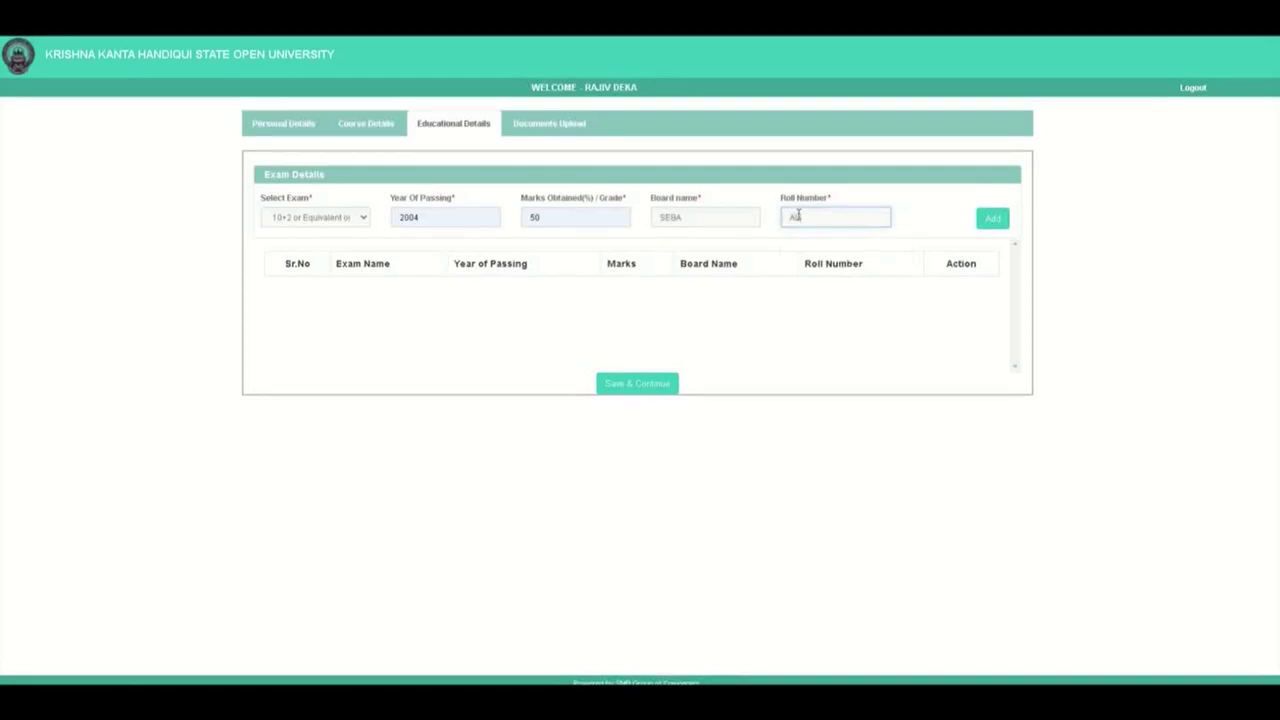
pyautogui.write('01')
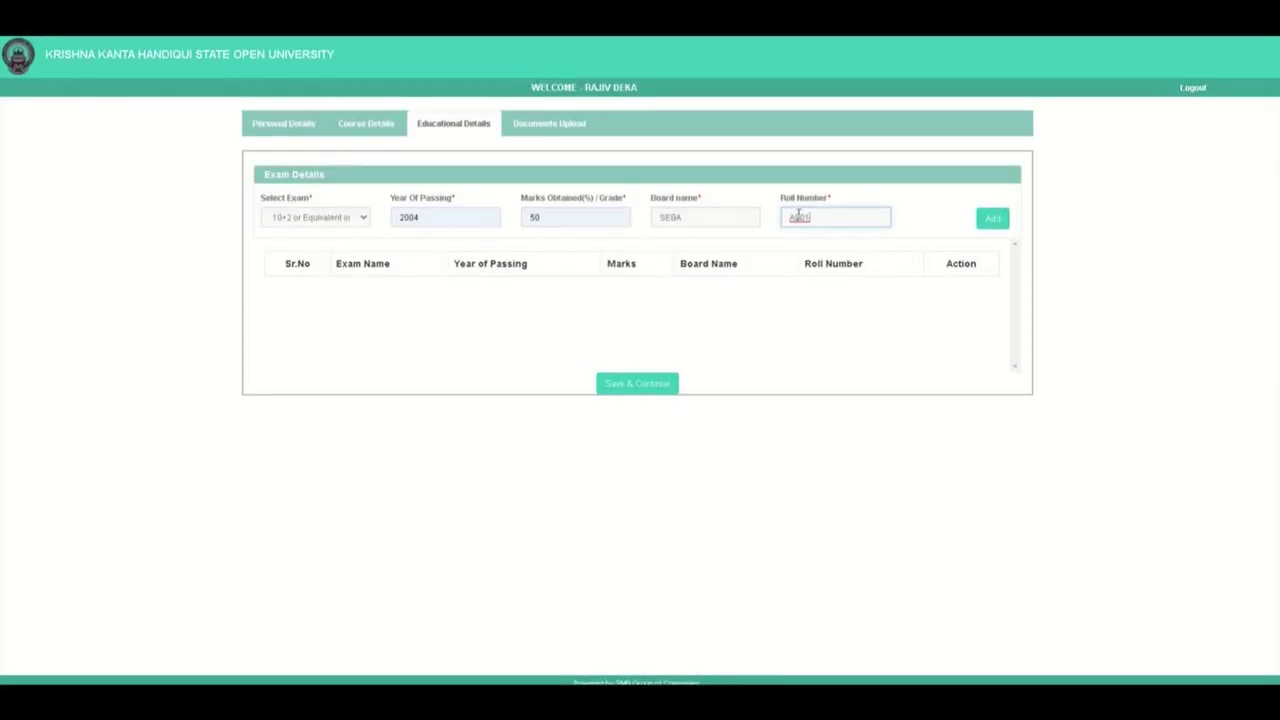
pyautogui.write('N2003')
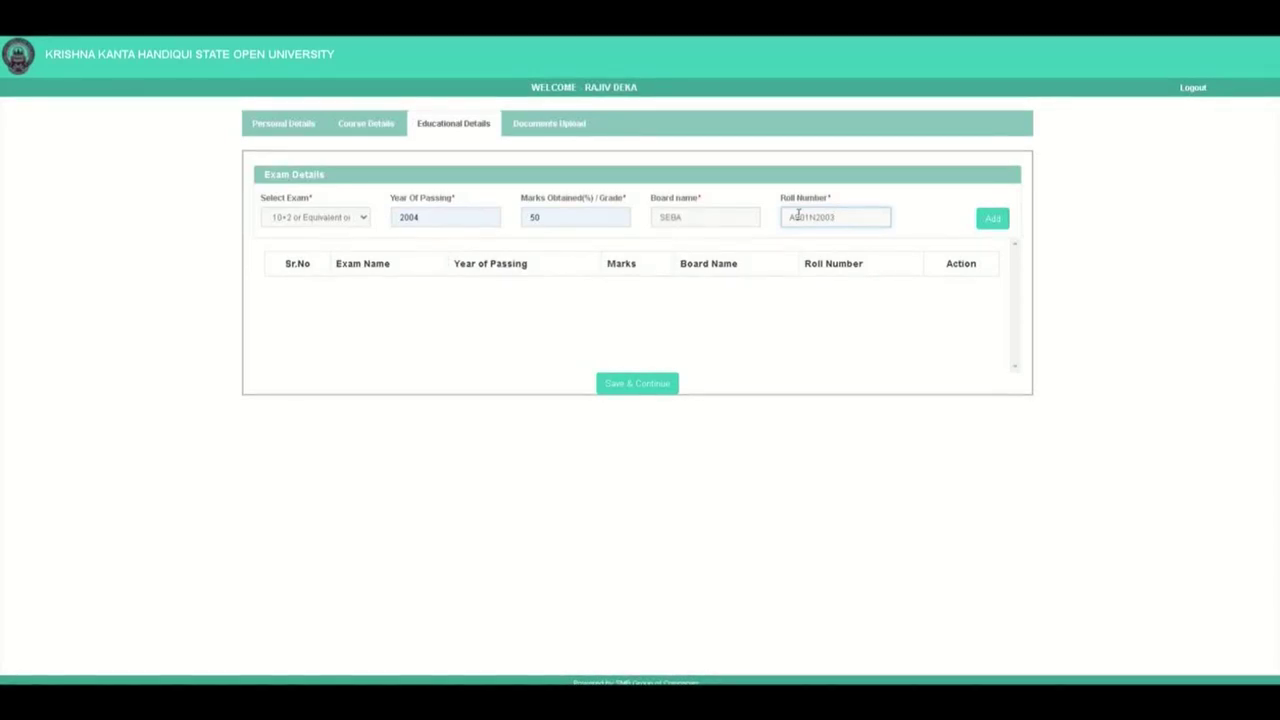
pyautogui.click(995, 221)
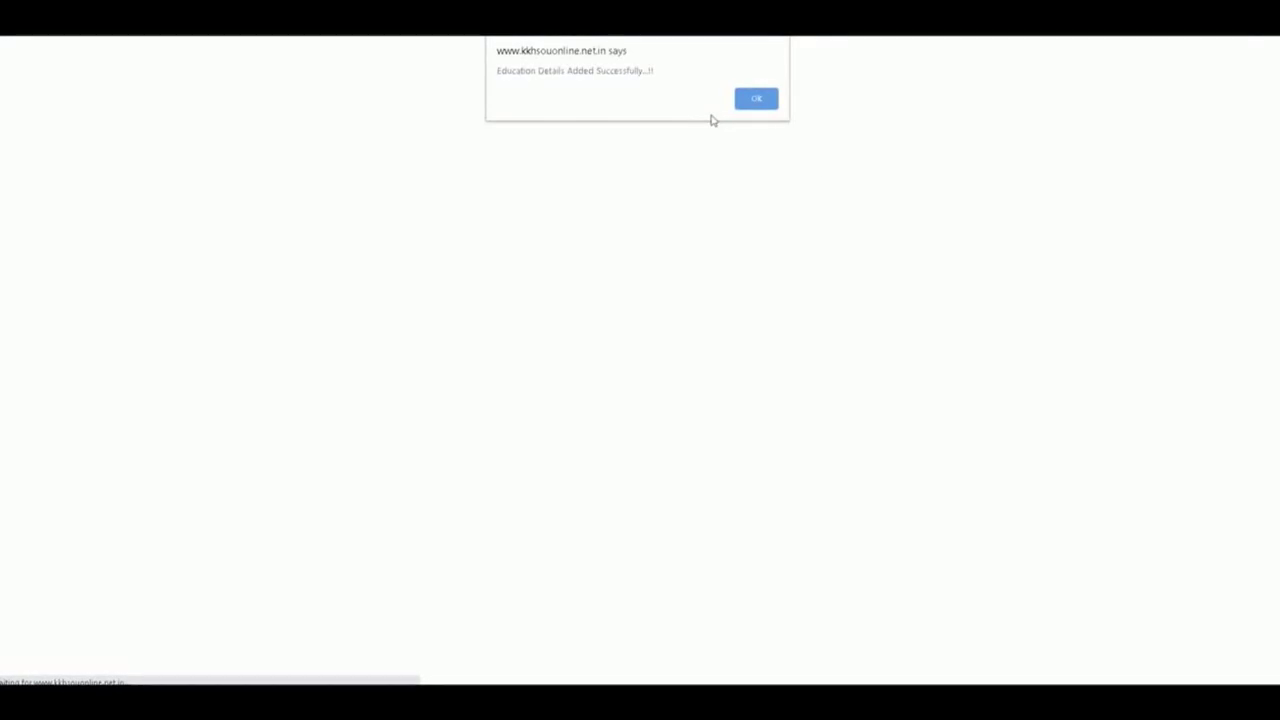
# Step: Dismiss the record-added notice, save the education details and confirm to reach Documents Upload
pyautogui.click(755, 100)
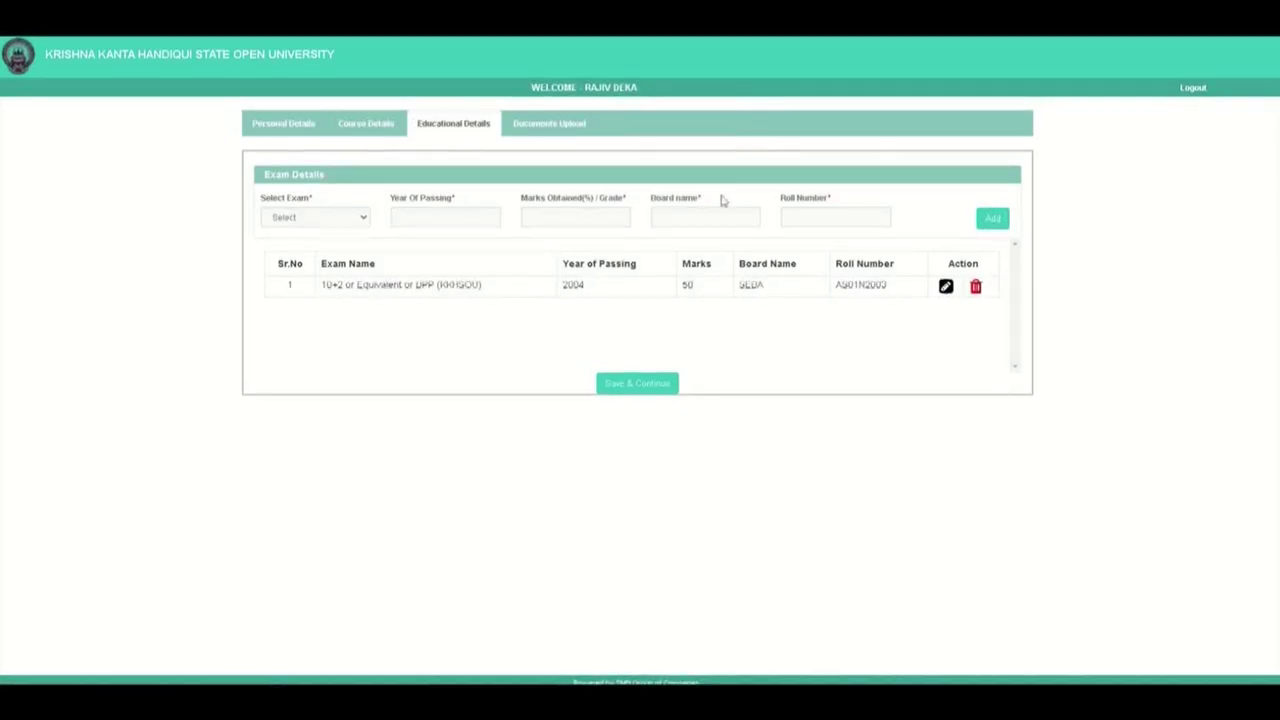
pyautogui.click(627, 385)
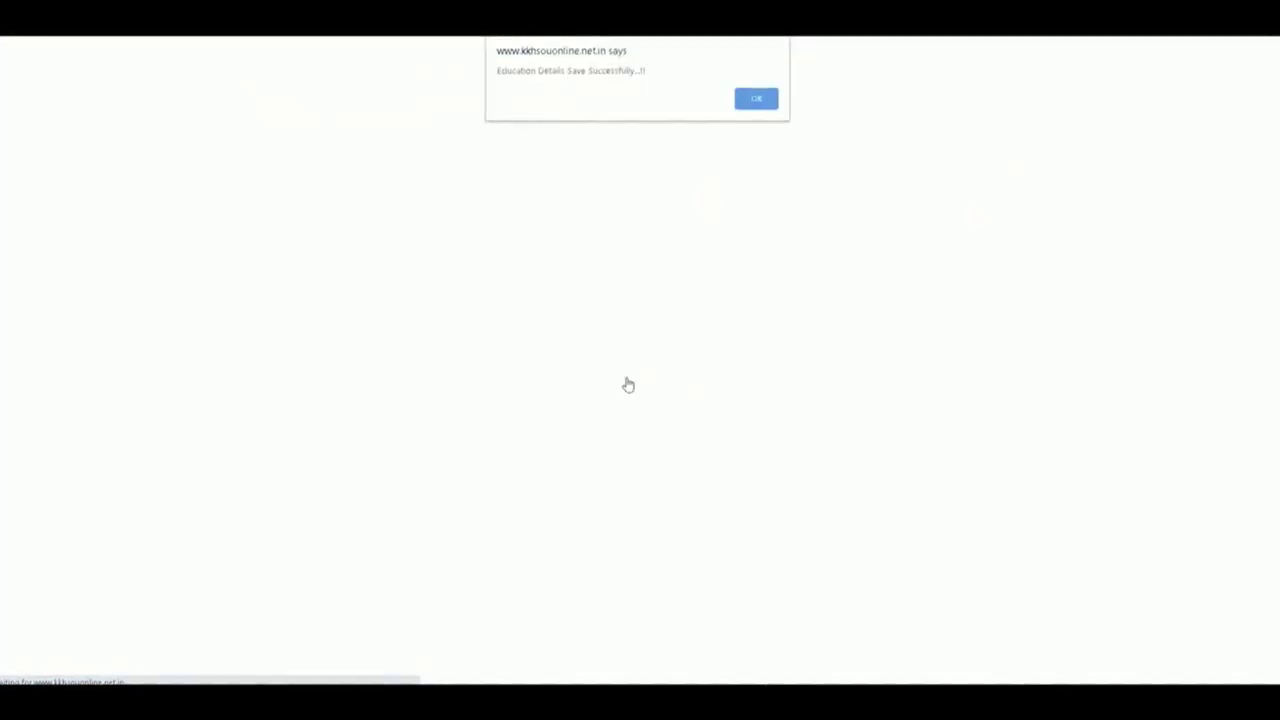
pyautogui.click(752, 102)
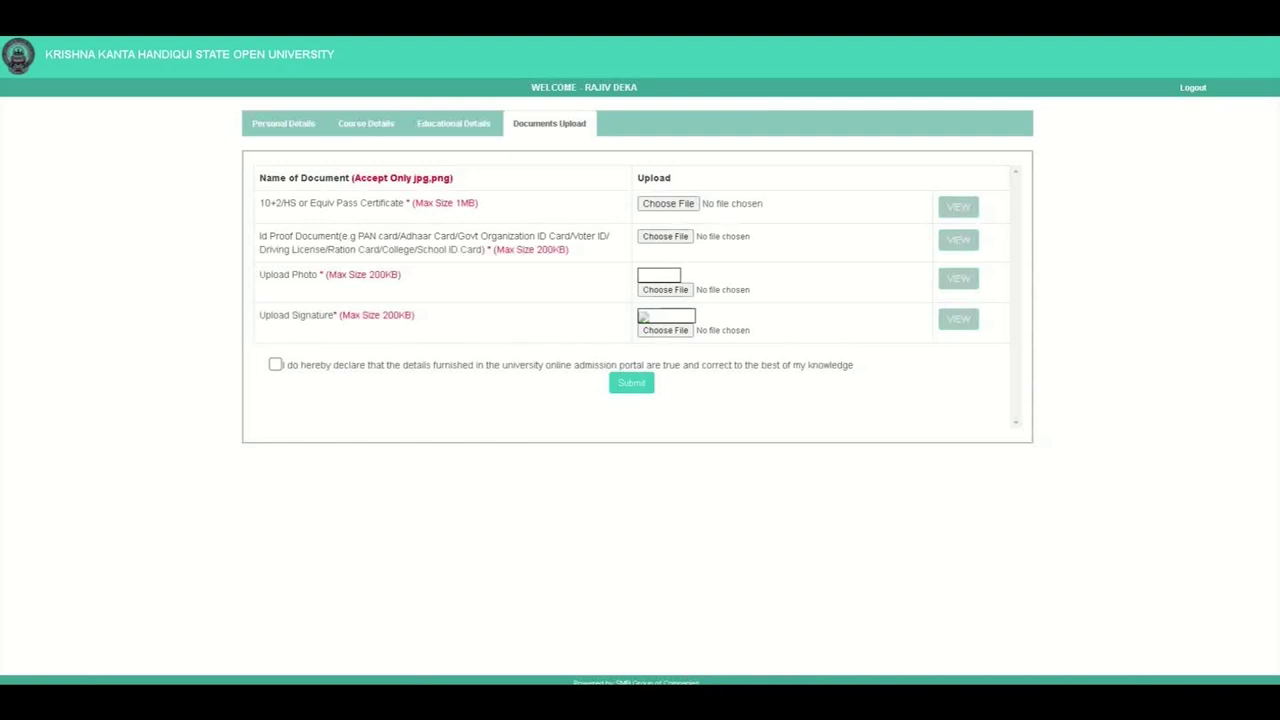
# Step: Attach logo.jpg from the Desktop to the pass certificate and ID proof rows
pyautogui.click(687, 207)
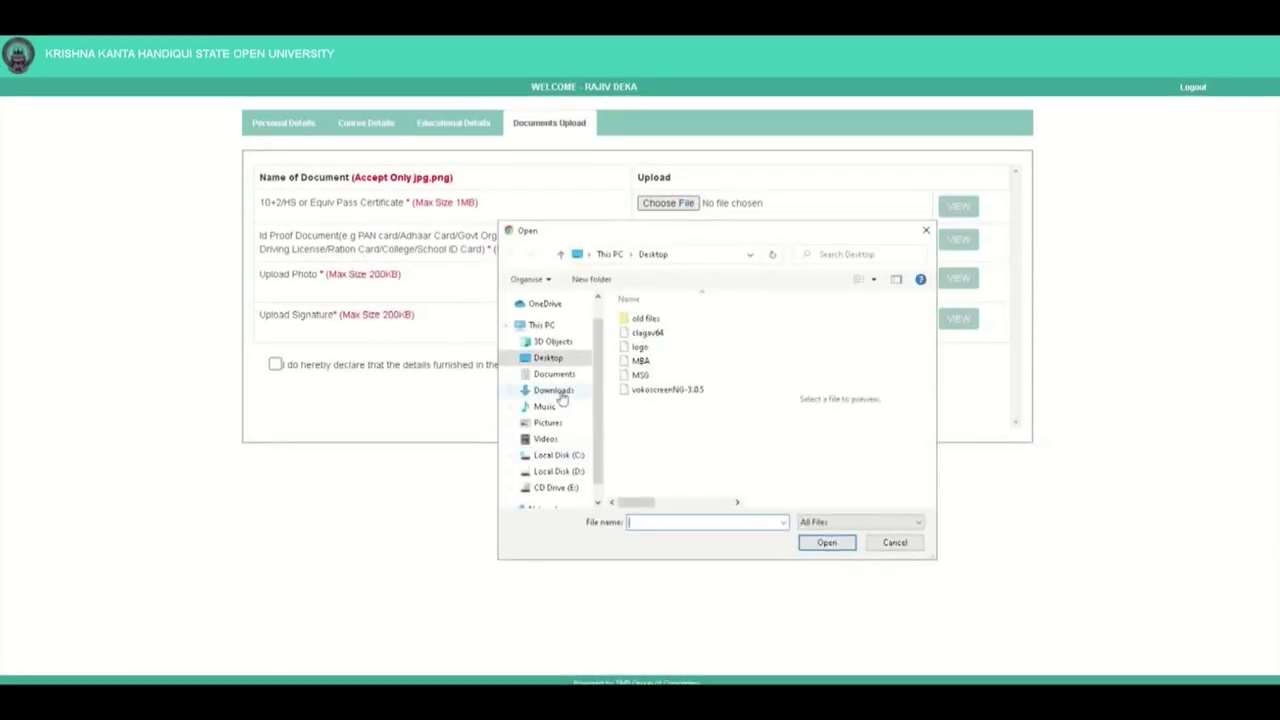
pyautogui.click(640, 346)
pyautogui.click(827, 542)
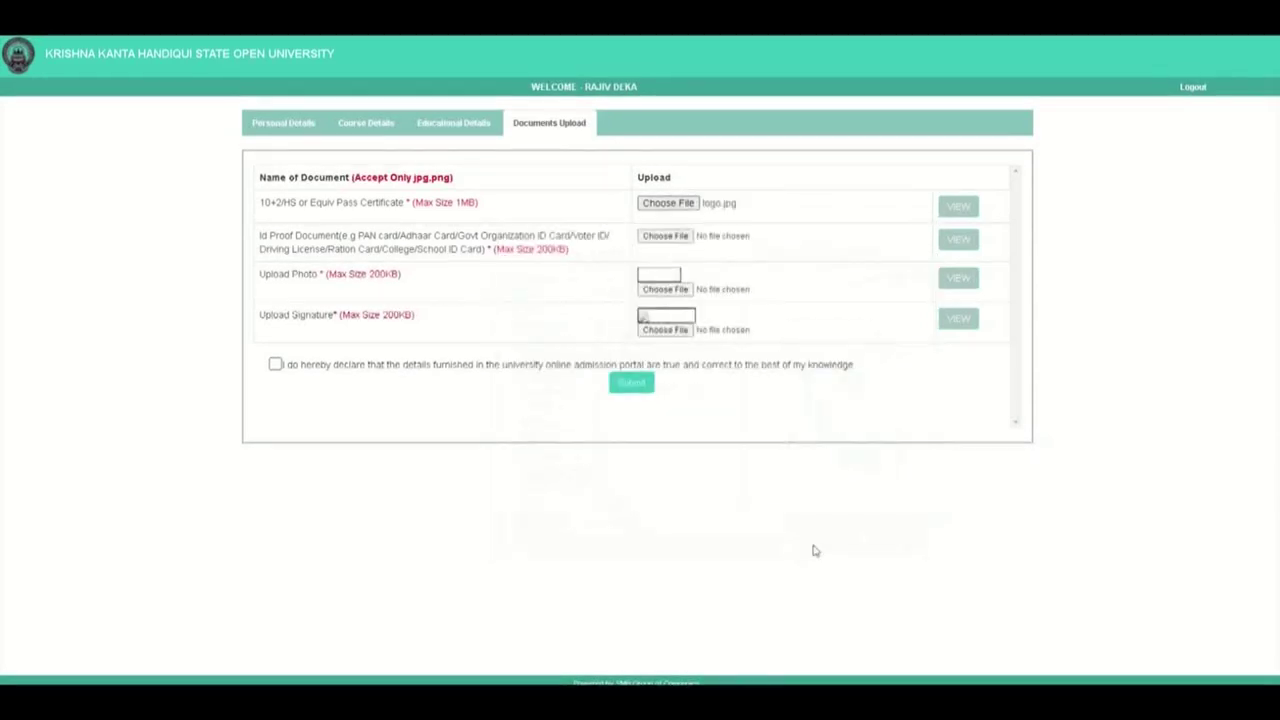
pyautogui.click(675, 234)
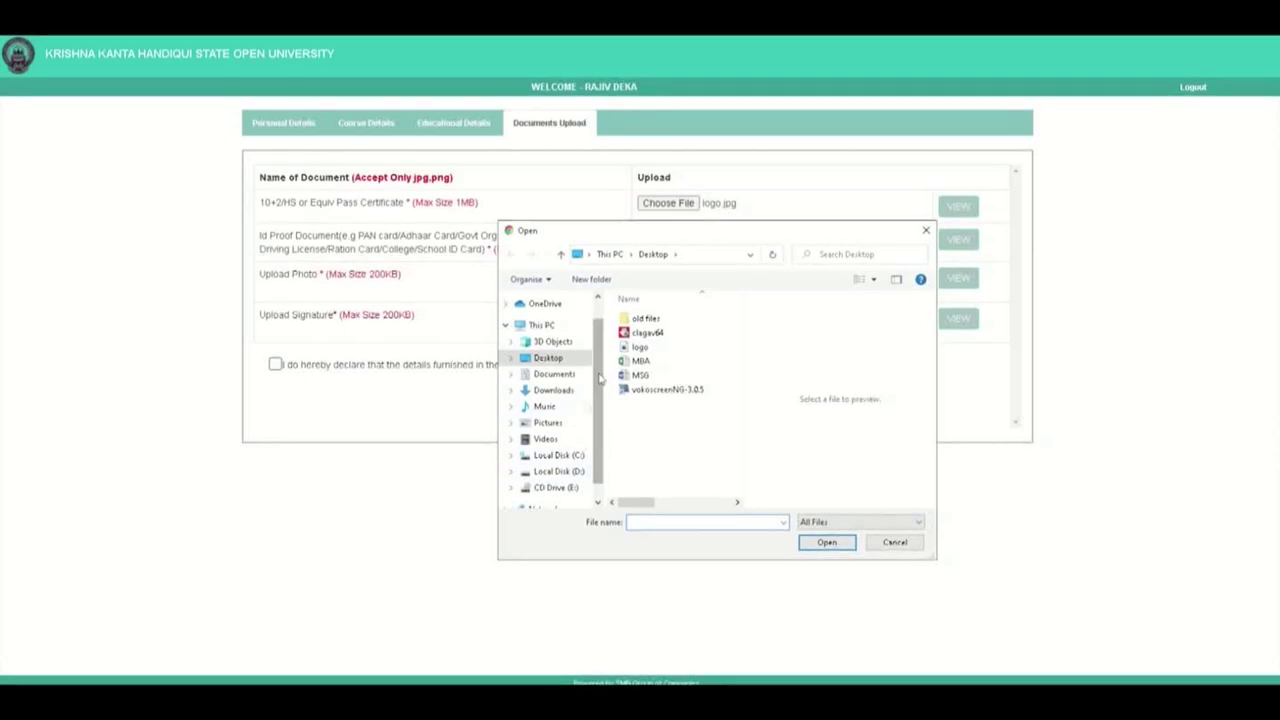
pyautogui.click(640, 346)
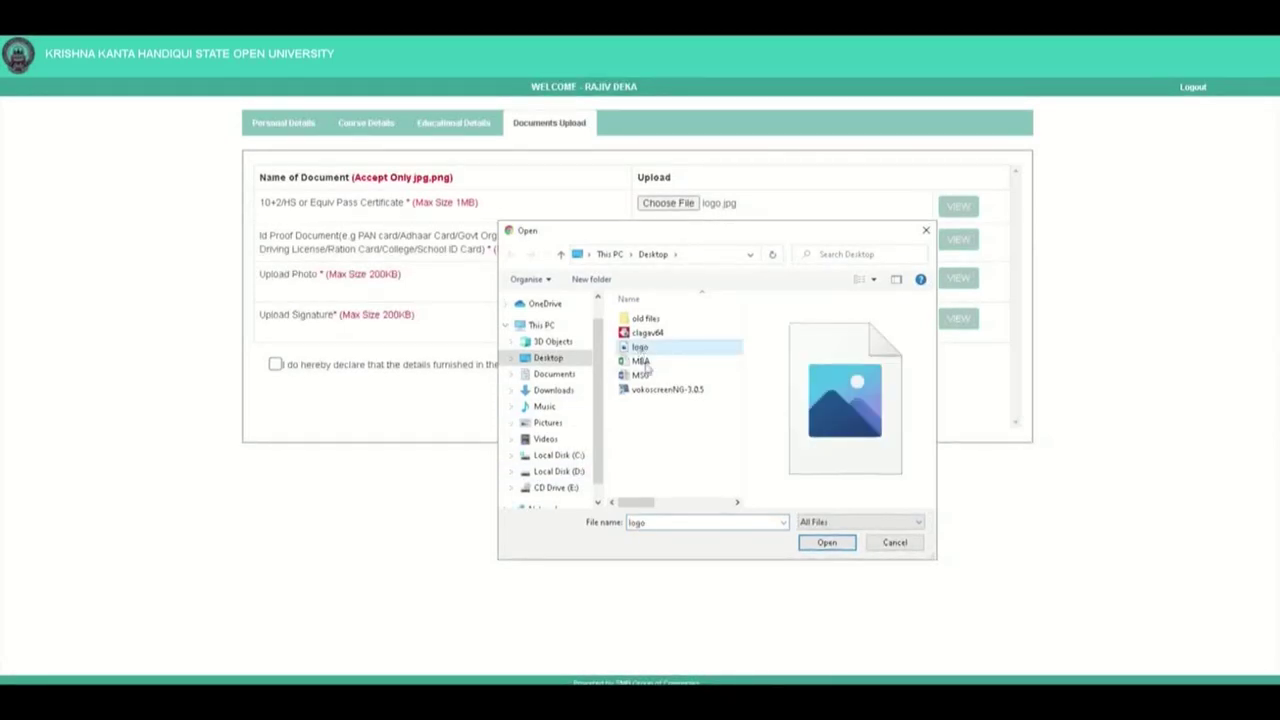
pyautogui.click(826, 543)
# Step: Attach logo.jpg as the photo and the signature, showing their previews
pyautogui.click(665, 289)
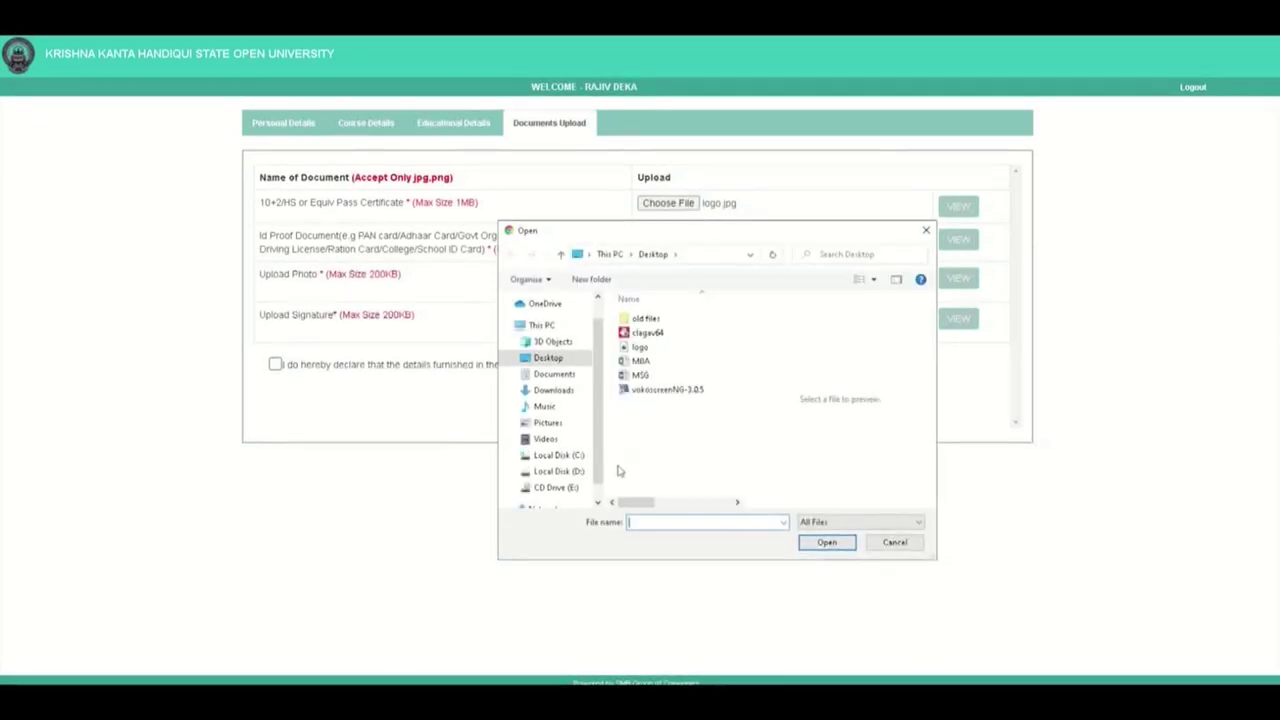
pyautogui.click(640, 346)
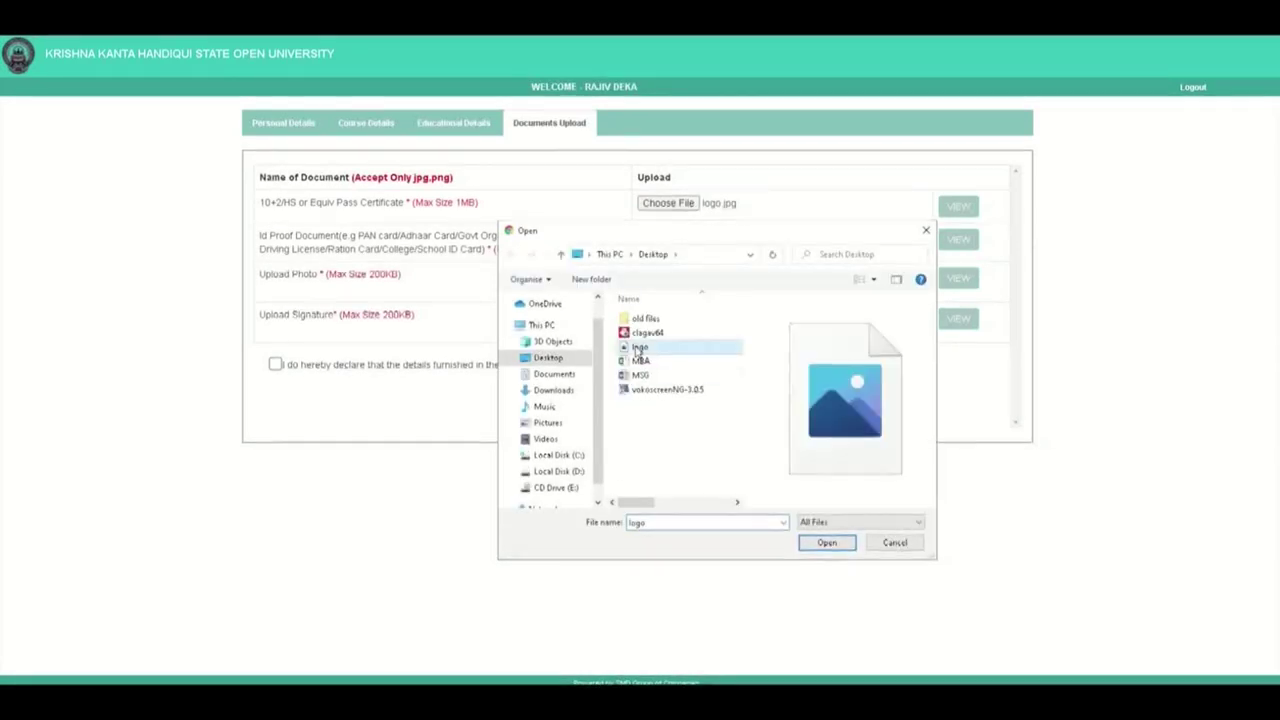
pyautogui.click(826, 543)
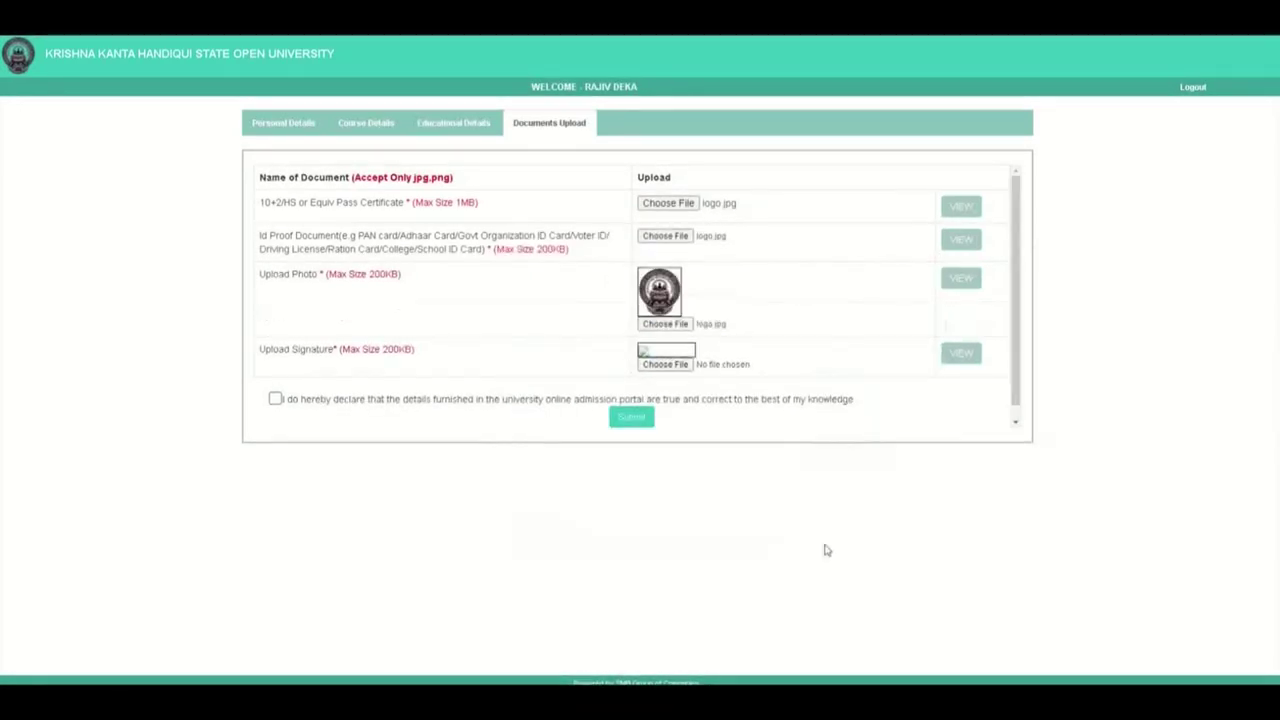
pyautogui.click(667, 365)
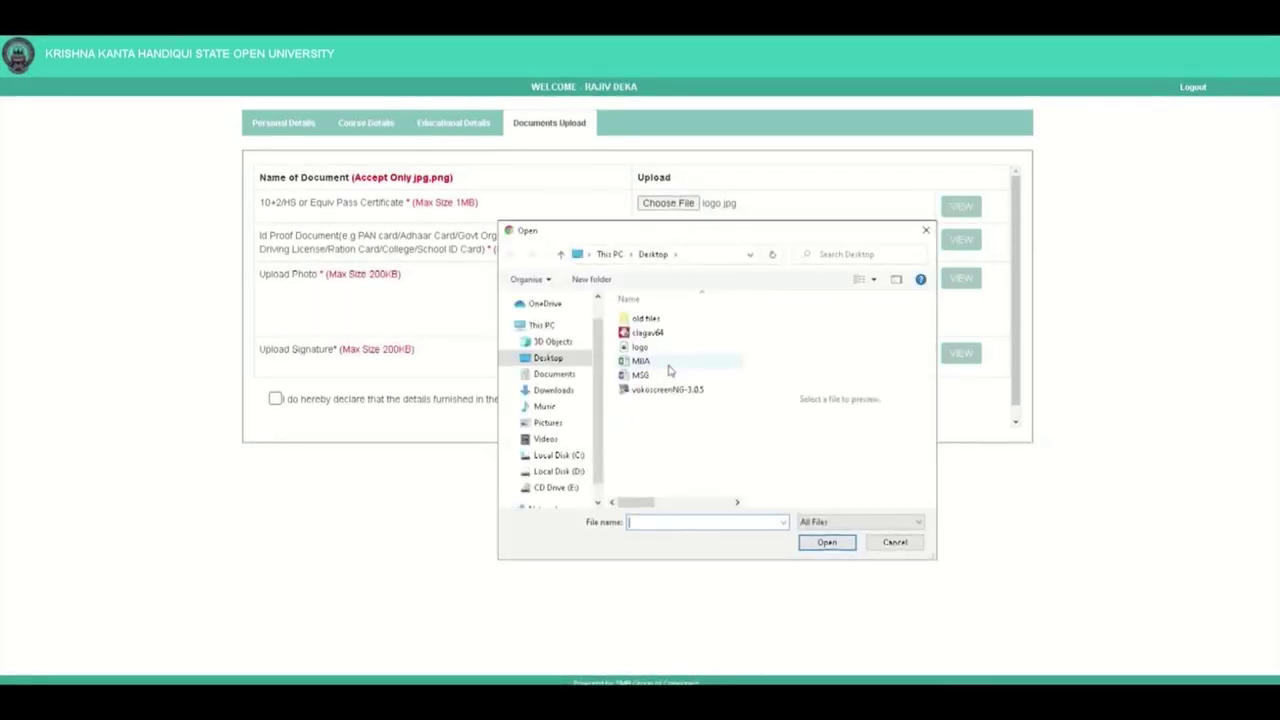
pyautogui.click(640, 347)
pyautogui.click(823, 542)
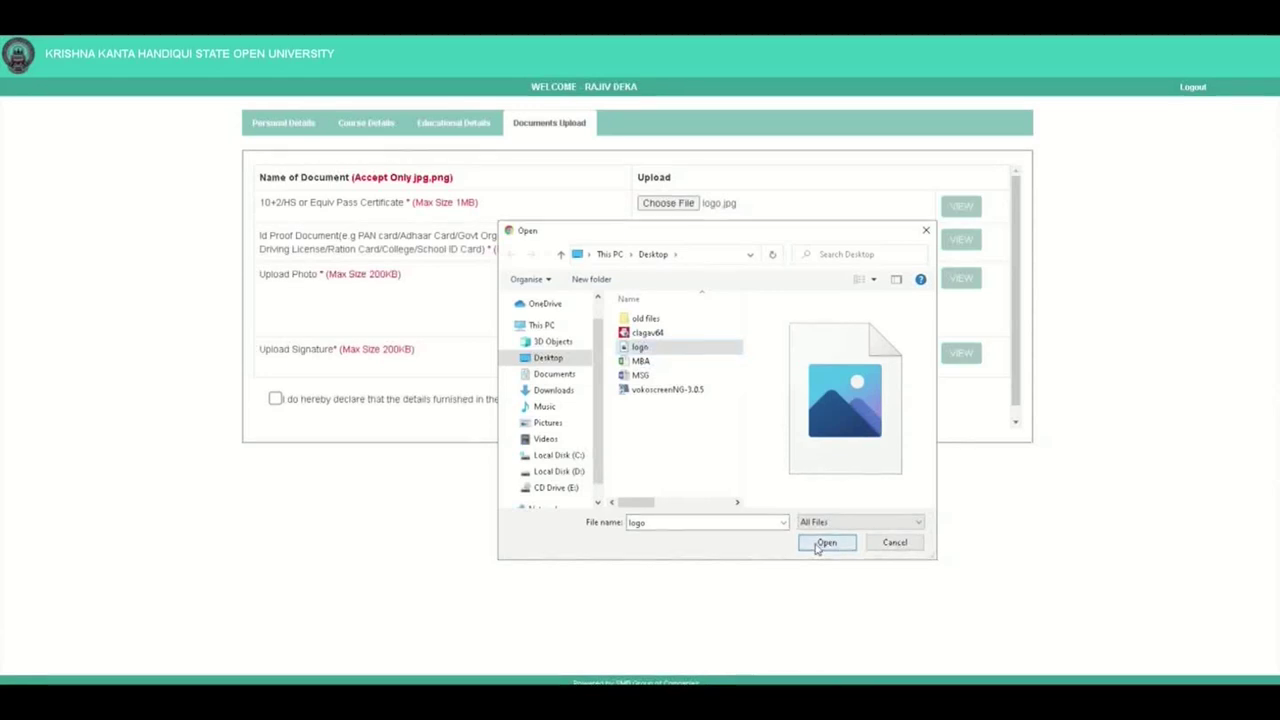
pyautogui.scroll(-2, 466, 365)
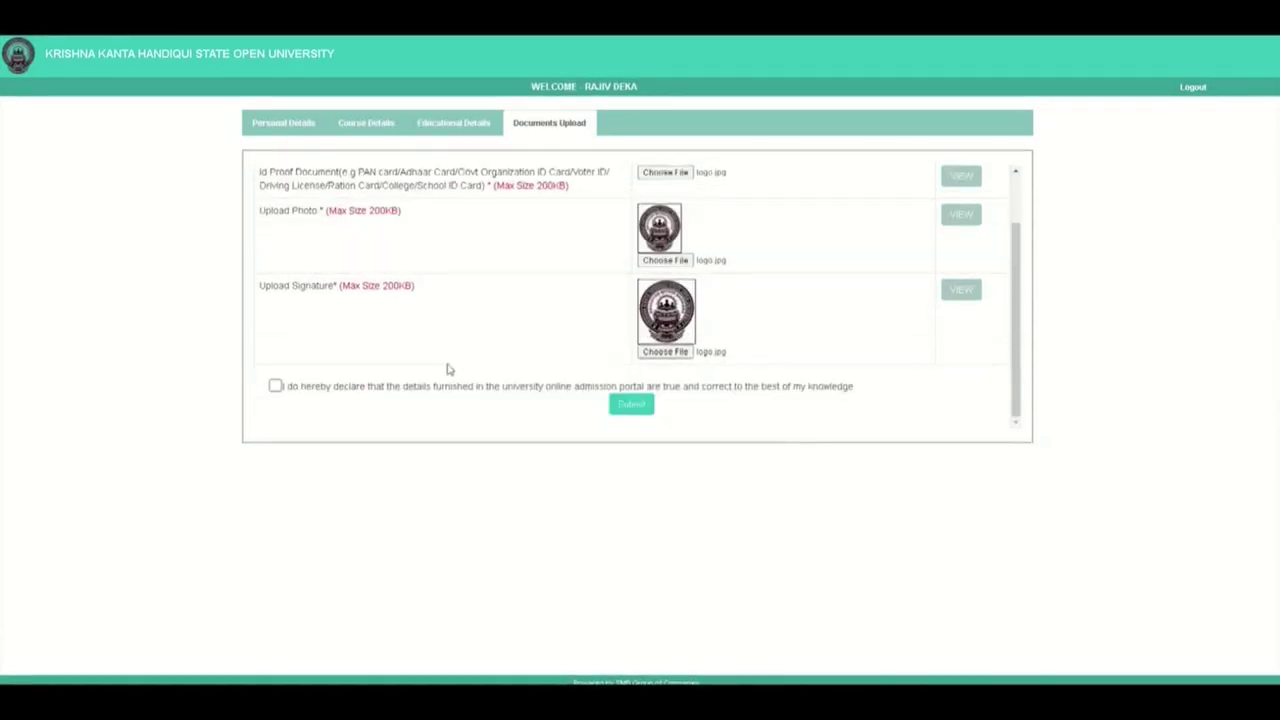
# Step: Accept the declaration, submit the documents and dismiss the upload success alert
pyautogui.click(275, 386)
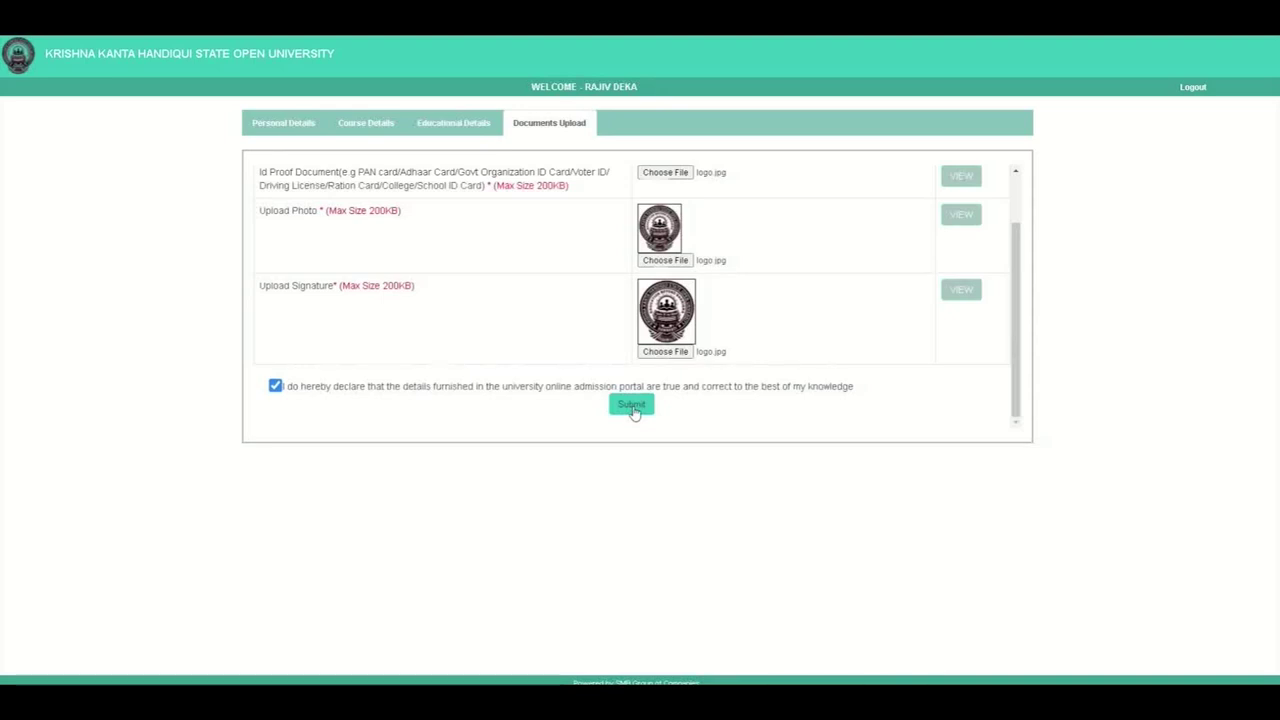
pyautogui.click(633, 406)
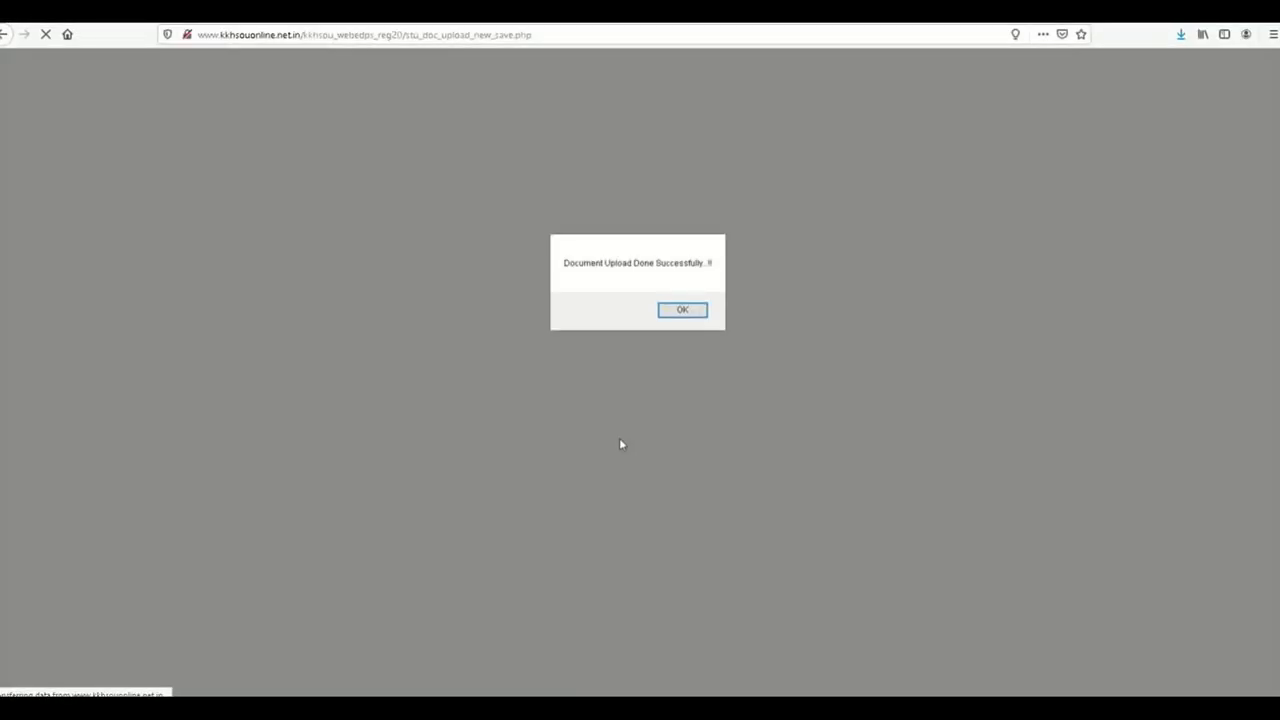
pyautogui.click(682, 311)
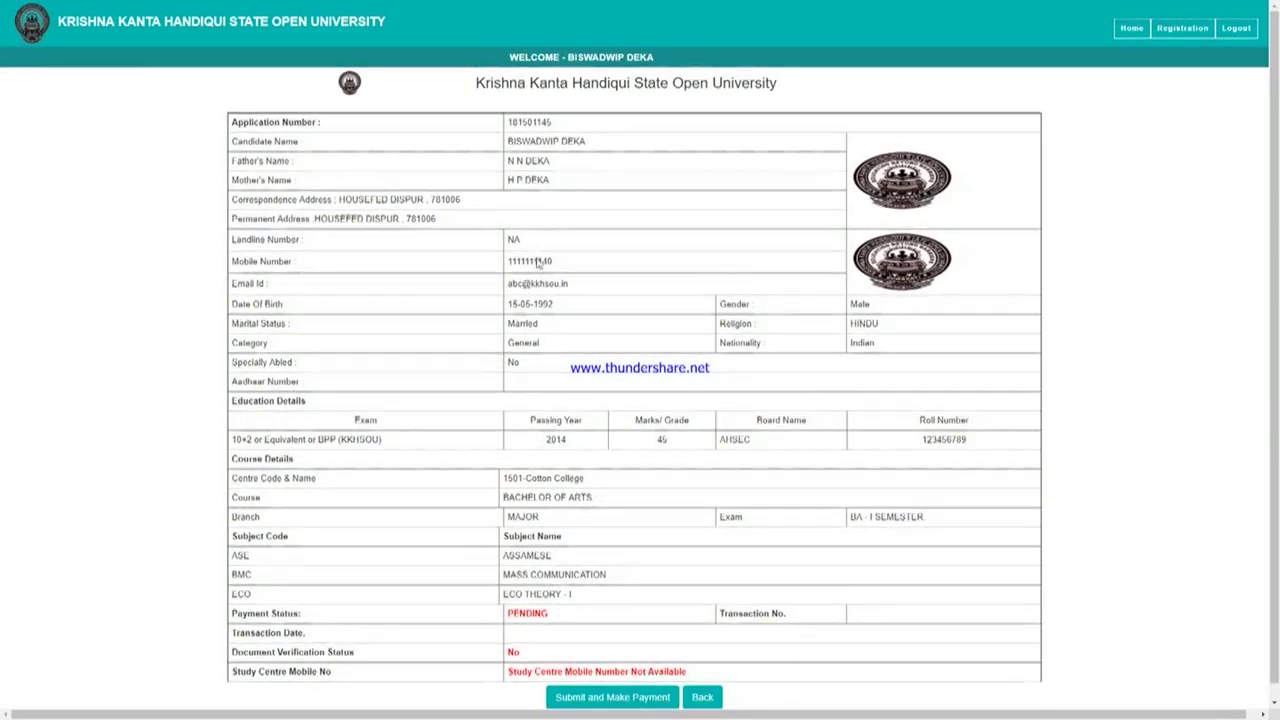
# Step: Check the PENDING payment status, then submit the application and proceed to pay the Rs 2600 fee
pyautogui.scroll(-1, 530, 260)
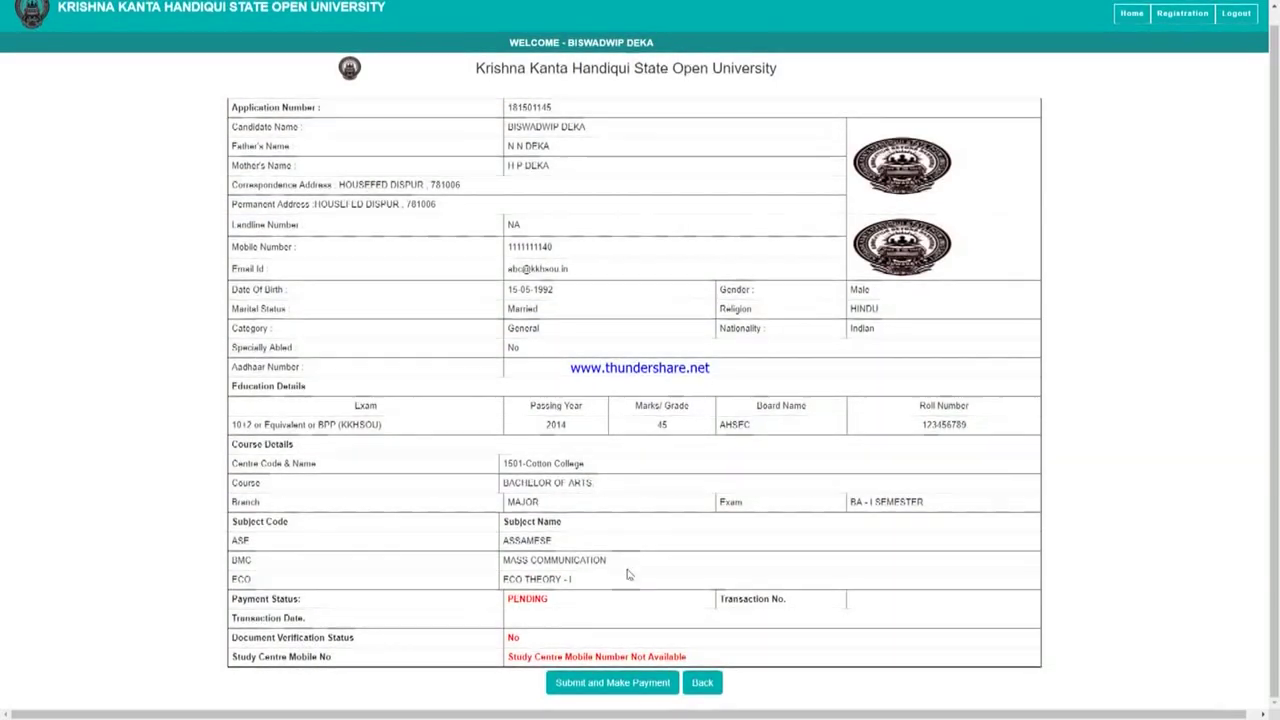
pyautogui.doubleClick(540, 599)
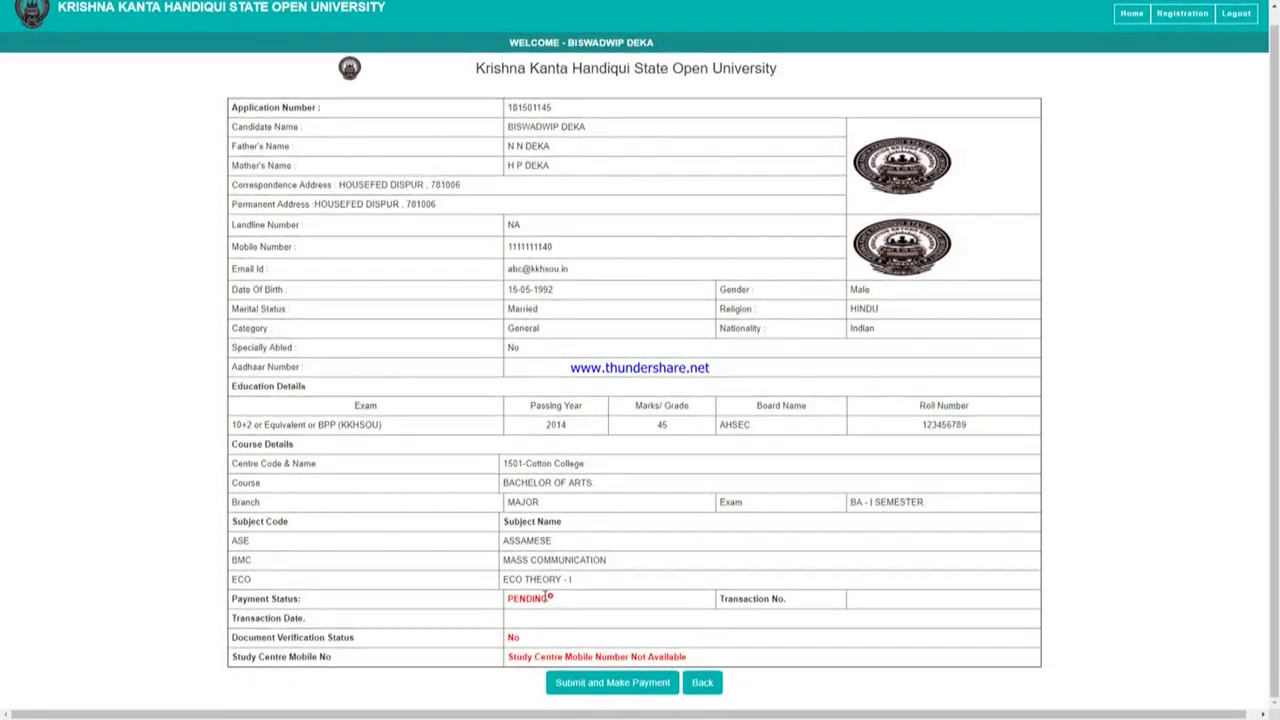
pyautogui.moveTo(303, 595); pyautogui.dragTo(267, 605)
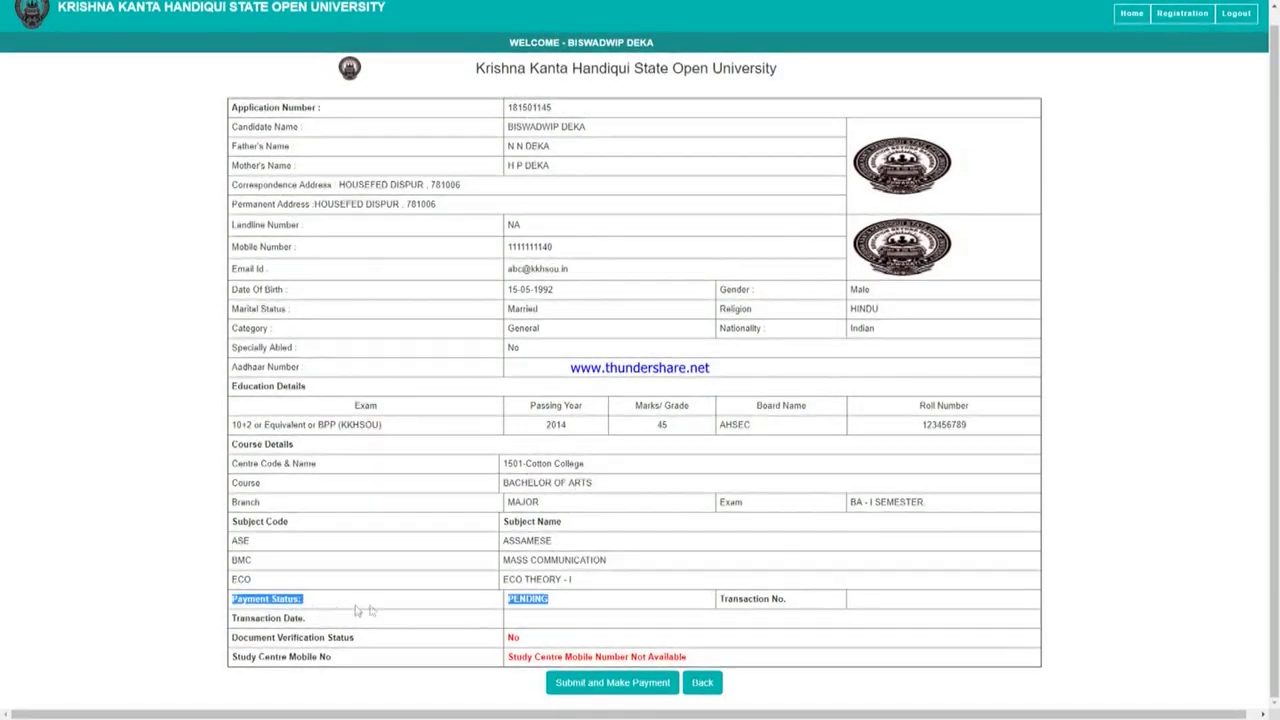
pyautogui.click(614, 686)
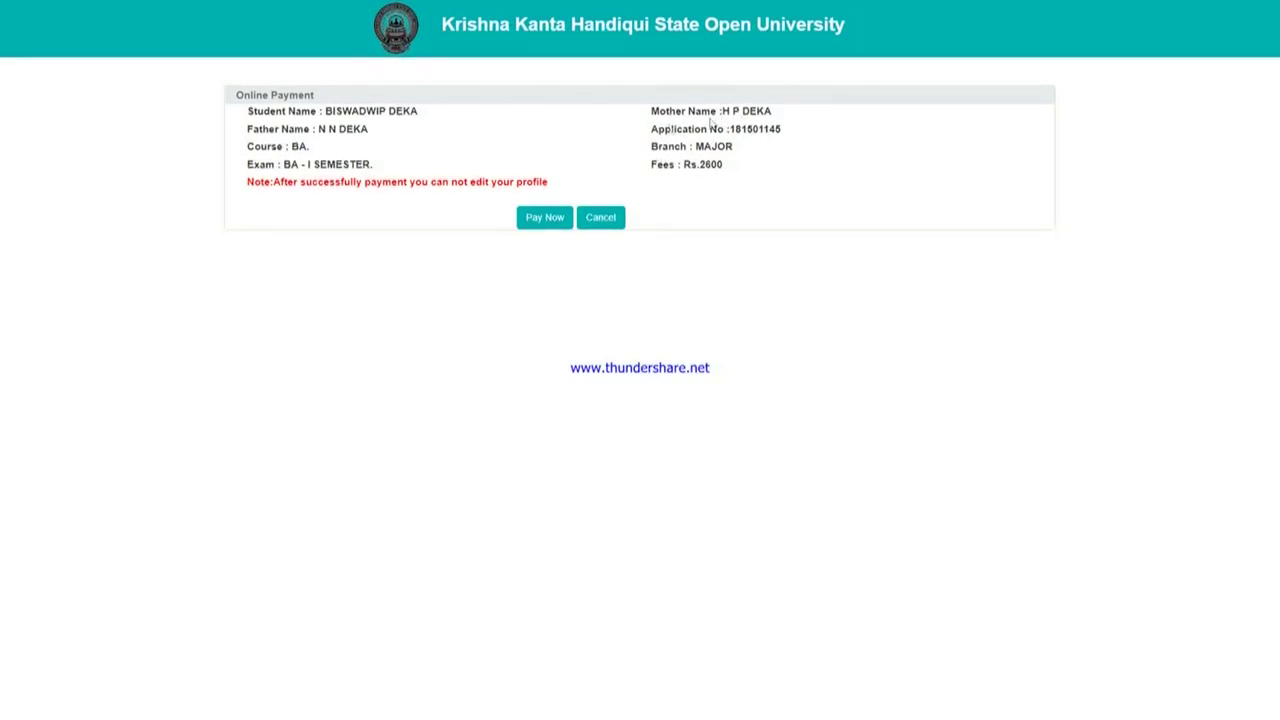
pyautogui.click(545, 218)
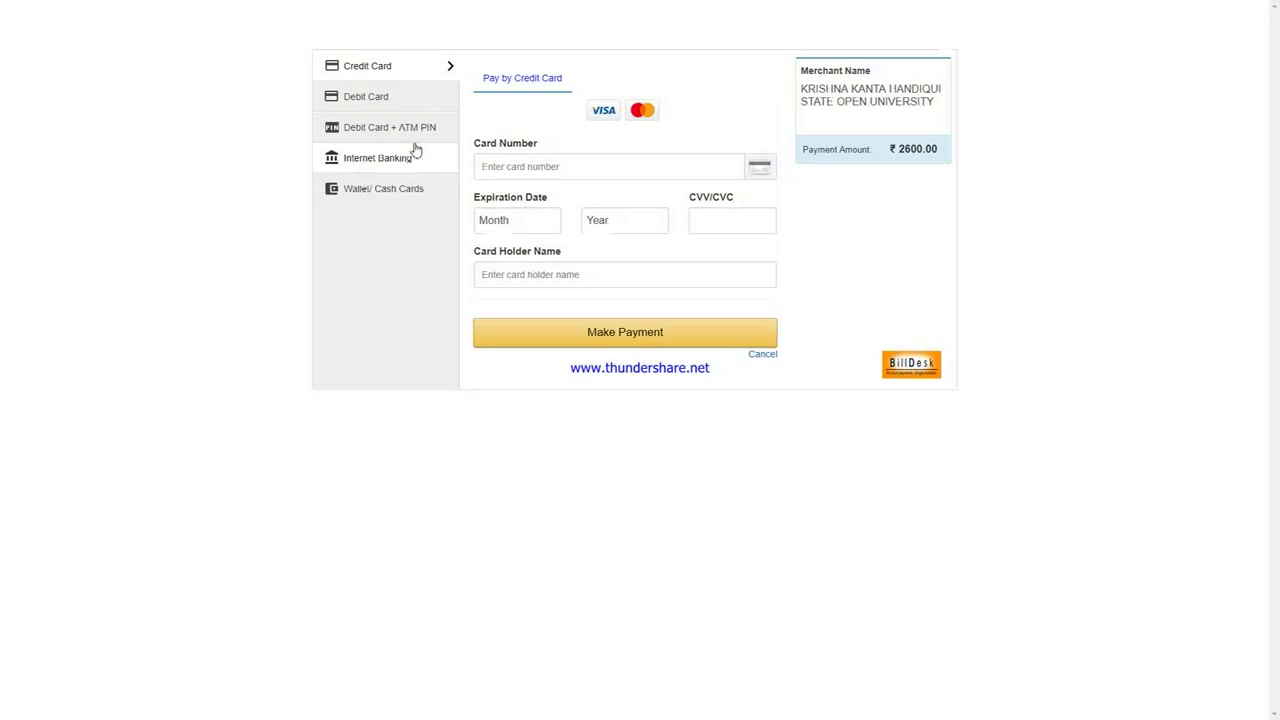
pyautogui.click(392, 98)
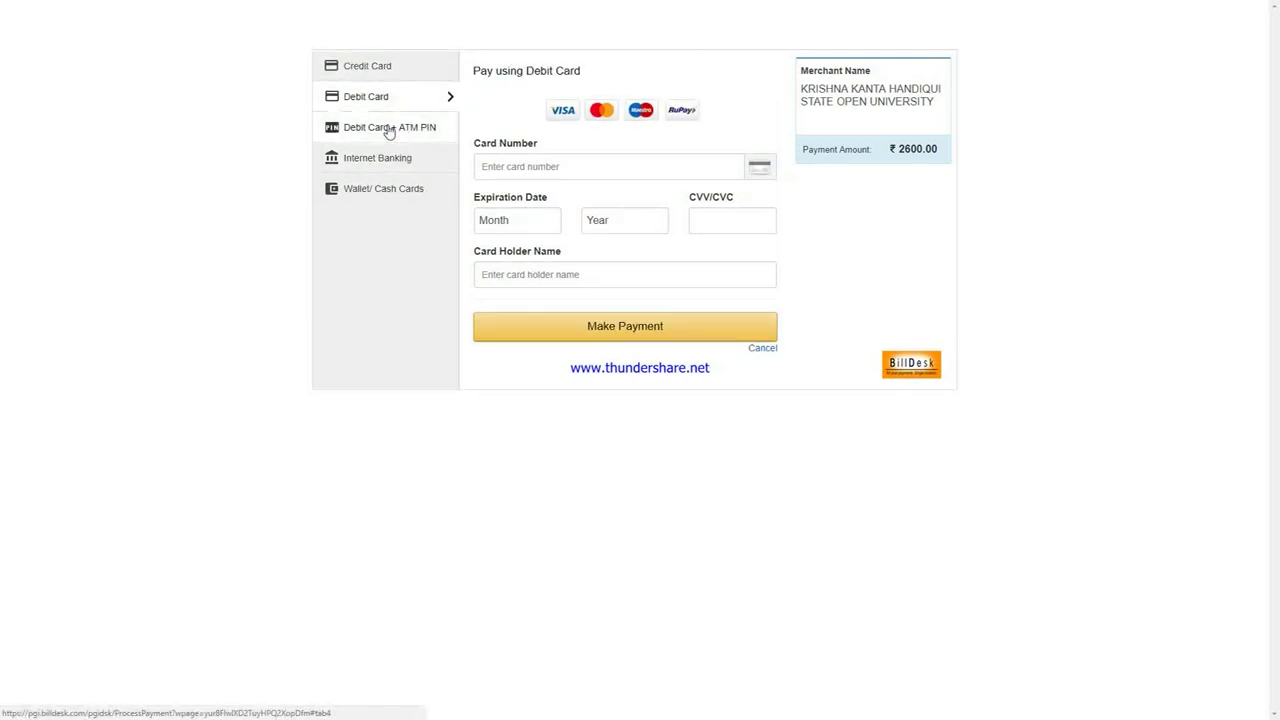
pyautogui.click(389, 131)
pyautogui.click(392, 158)
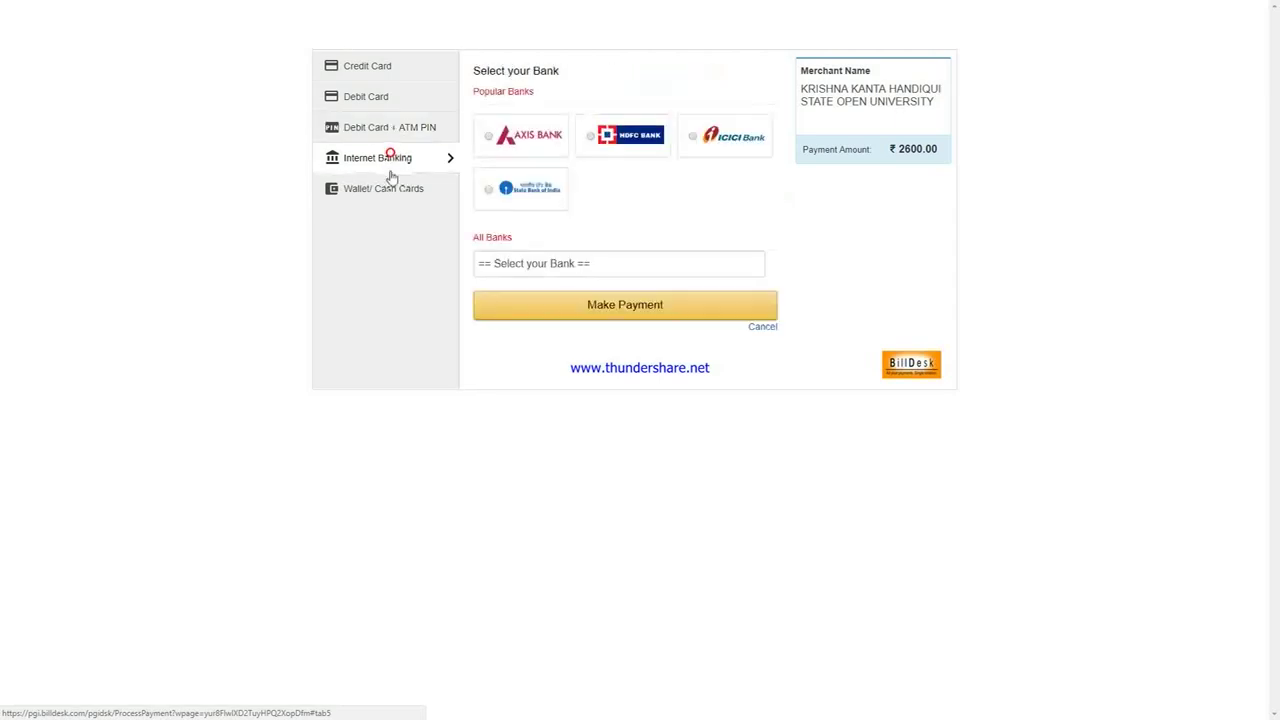
pyautogui.click(389, 190)
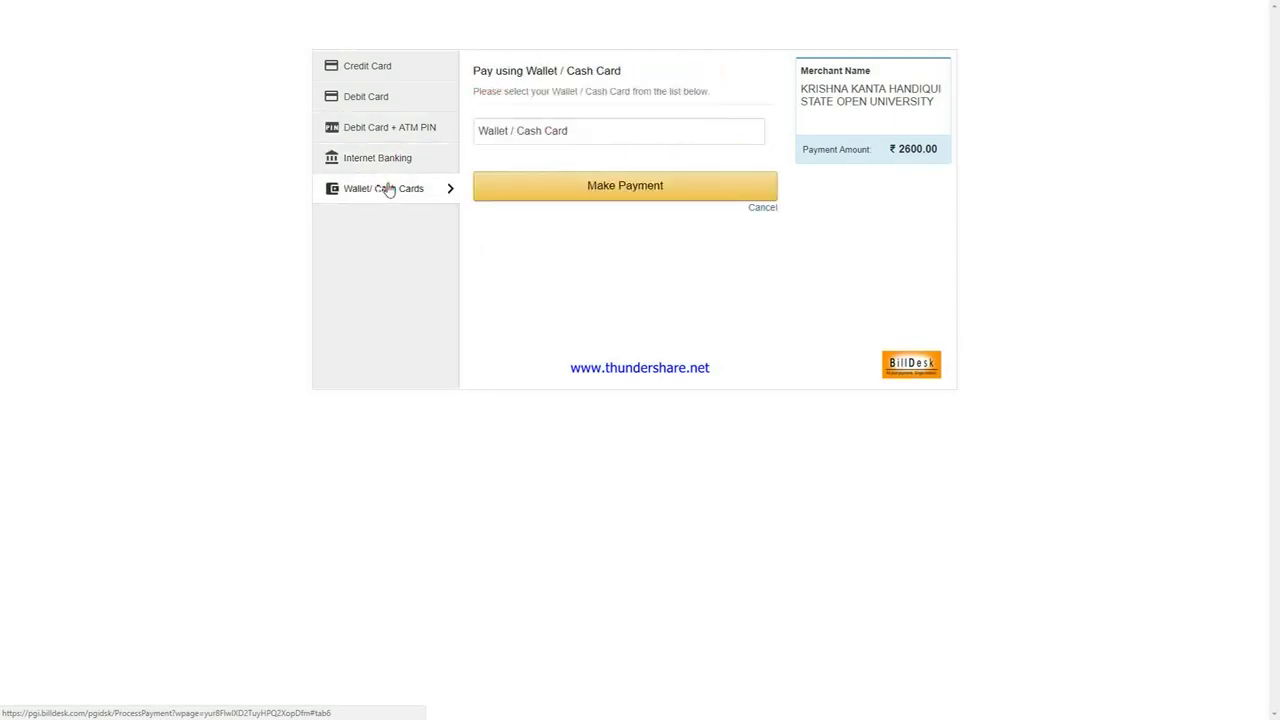
pyautogui.click(388, 160)
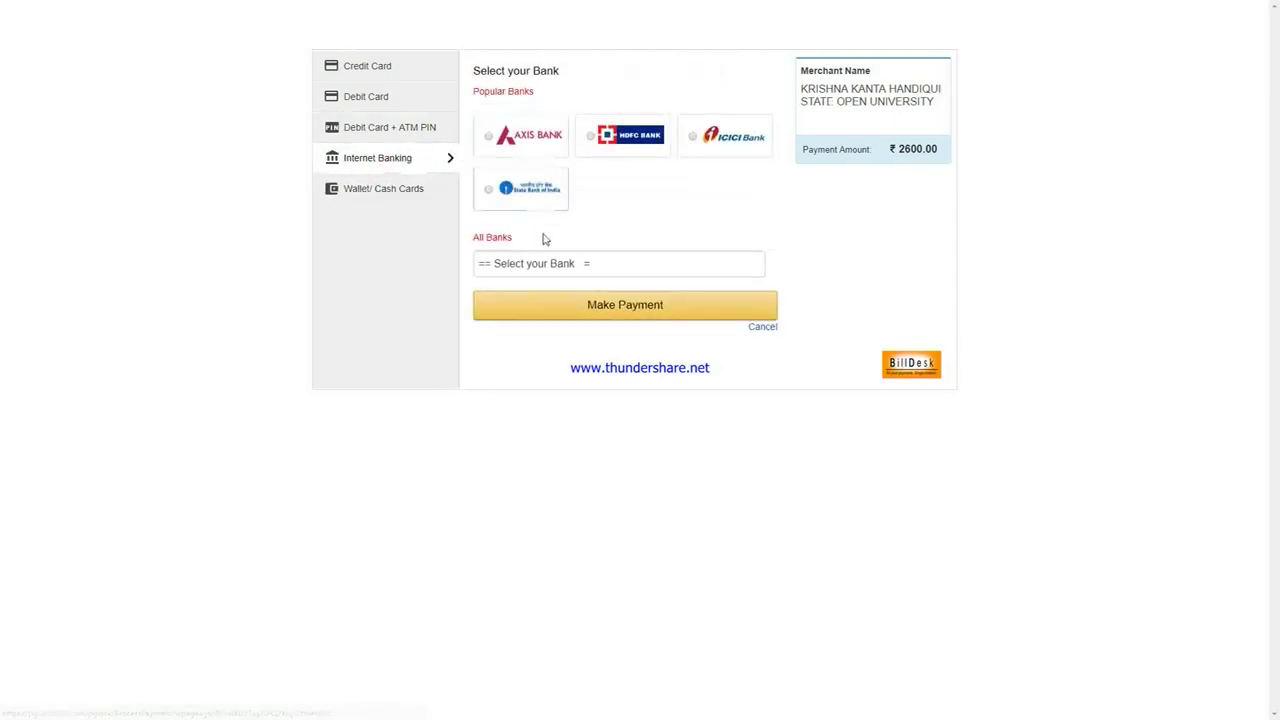
pyautogui.click(566, 263)
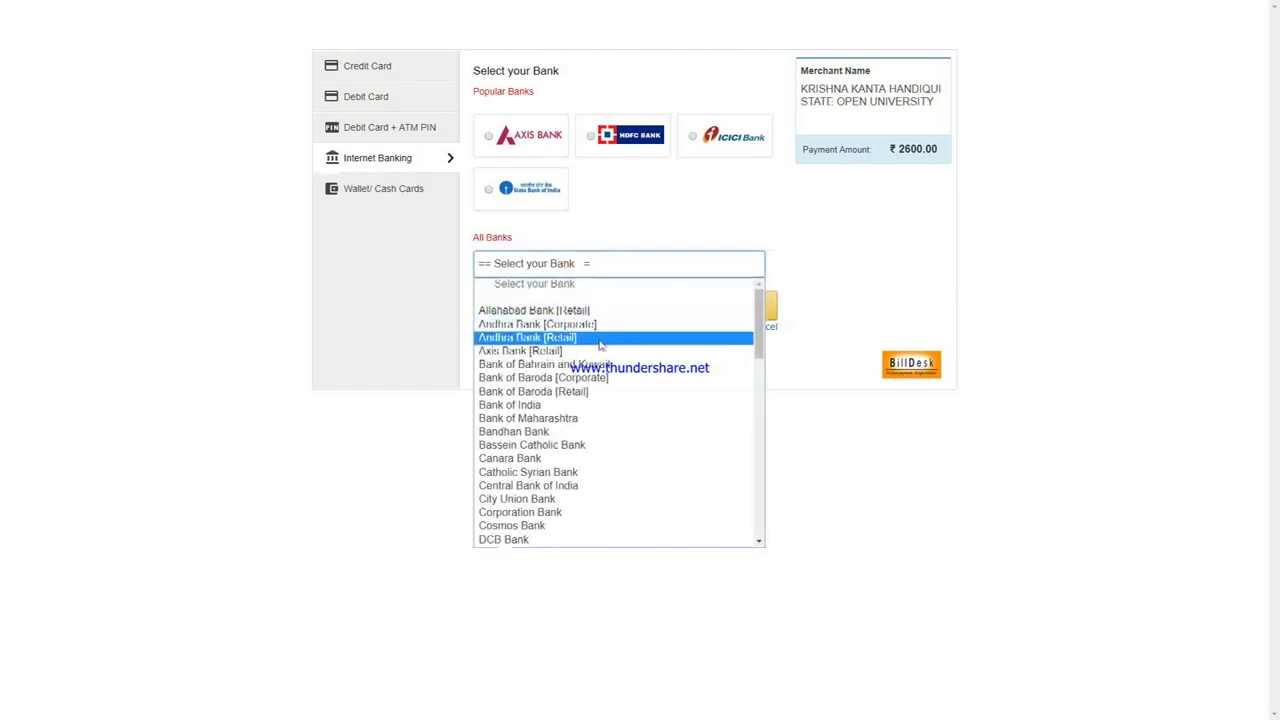
pyautogui.scroll(-12, 610, 350)
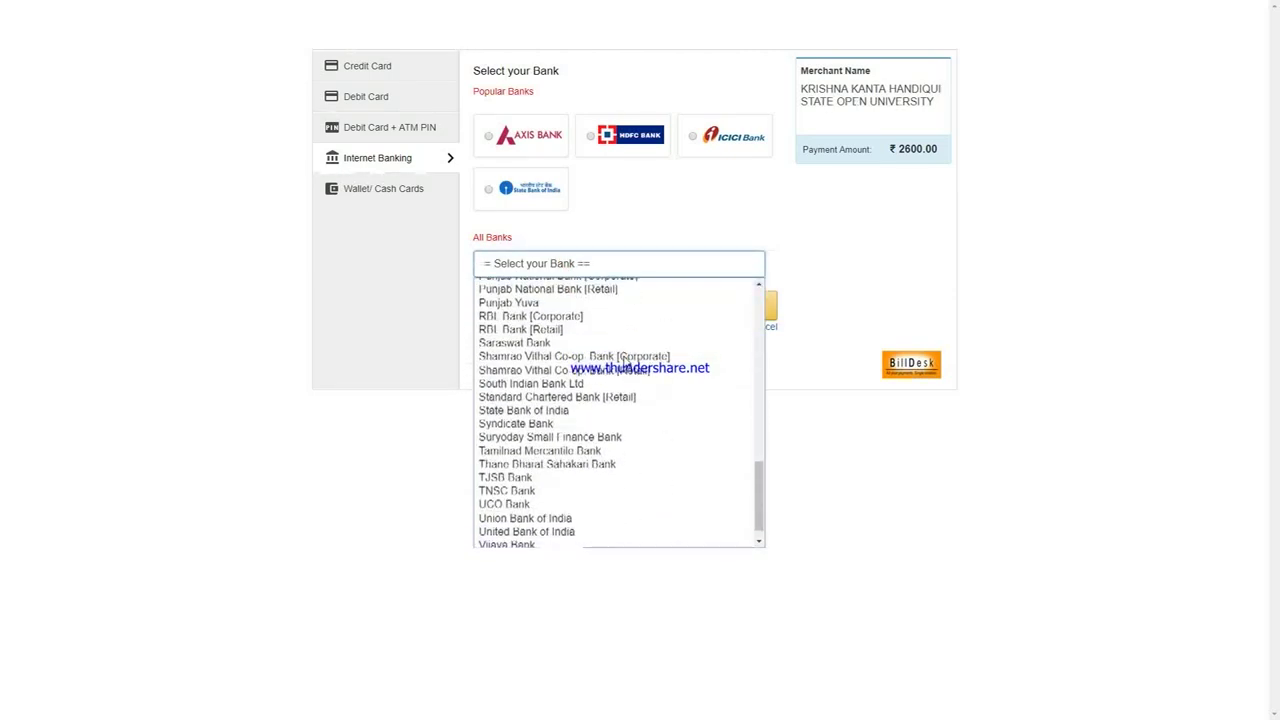
pyautogui.scroll(12, 600, 350)
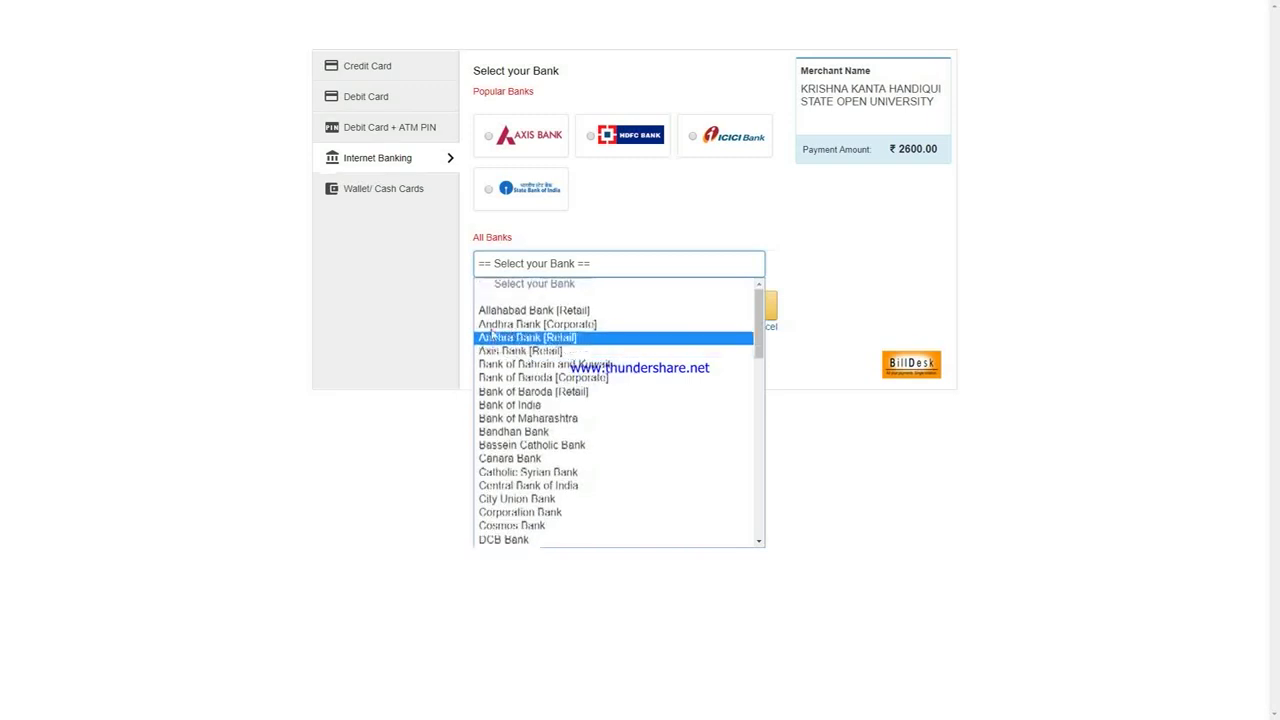
pyautogui.click(386, 262)
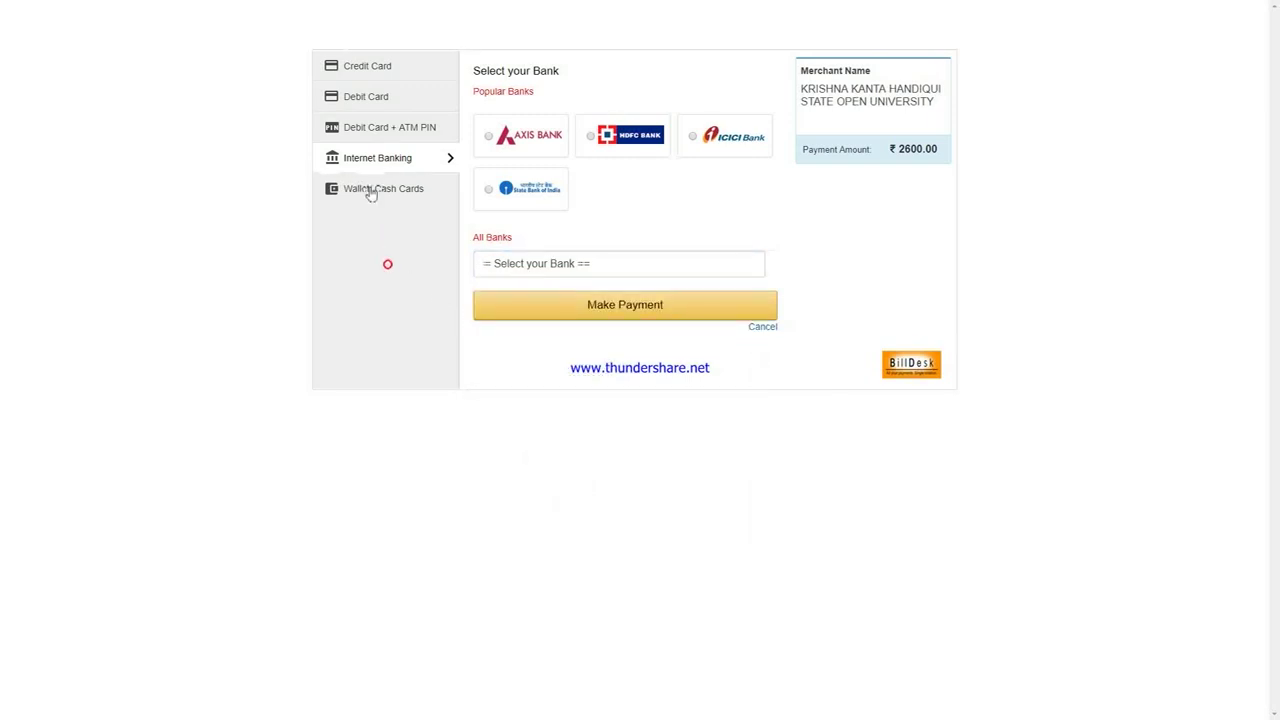
pyautogui.click(373, 133)
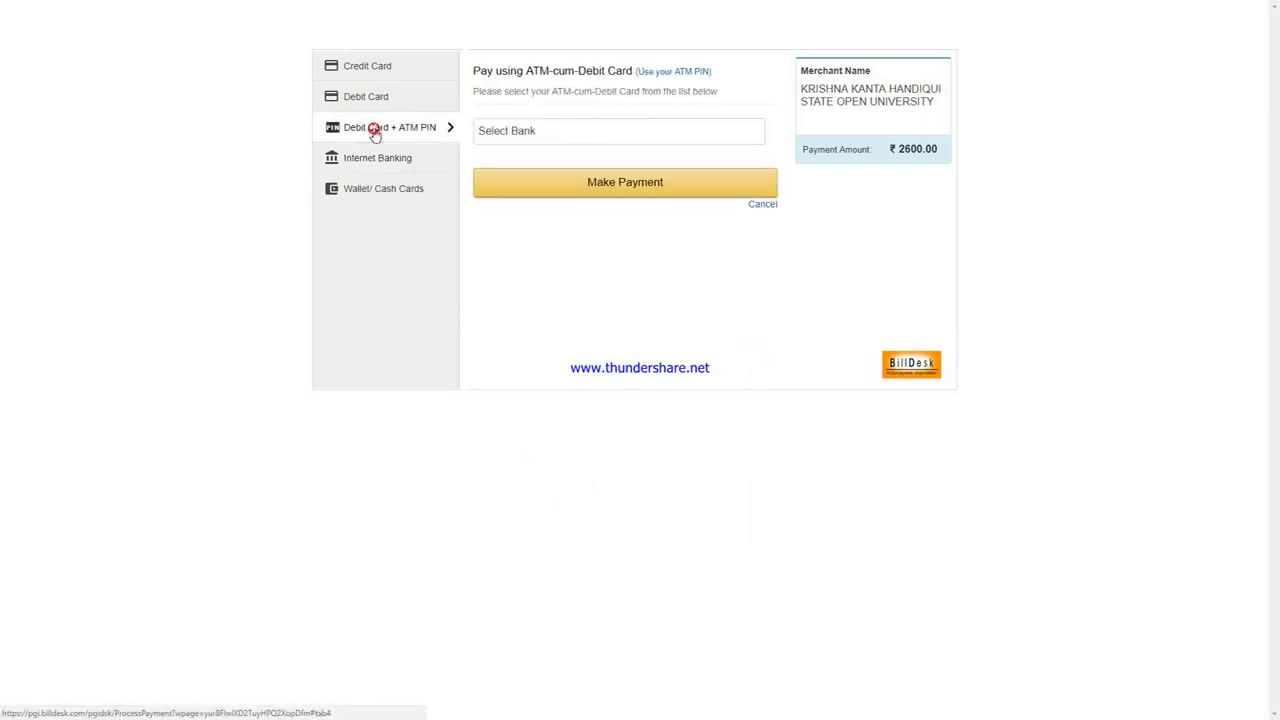
pyautogui.click(489, 133)
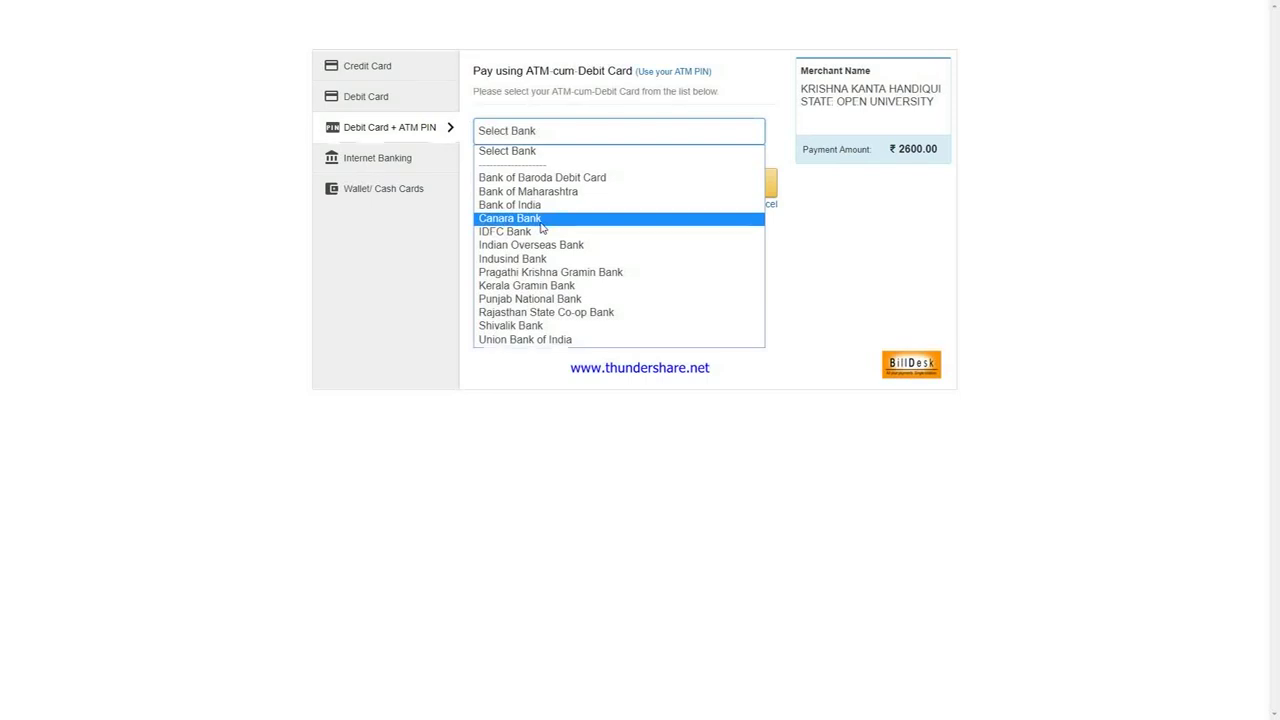
pyautogui.click(391, 236)
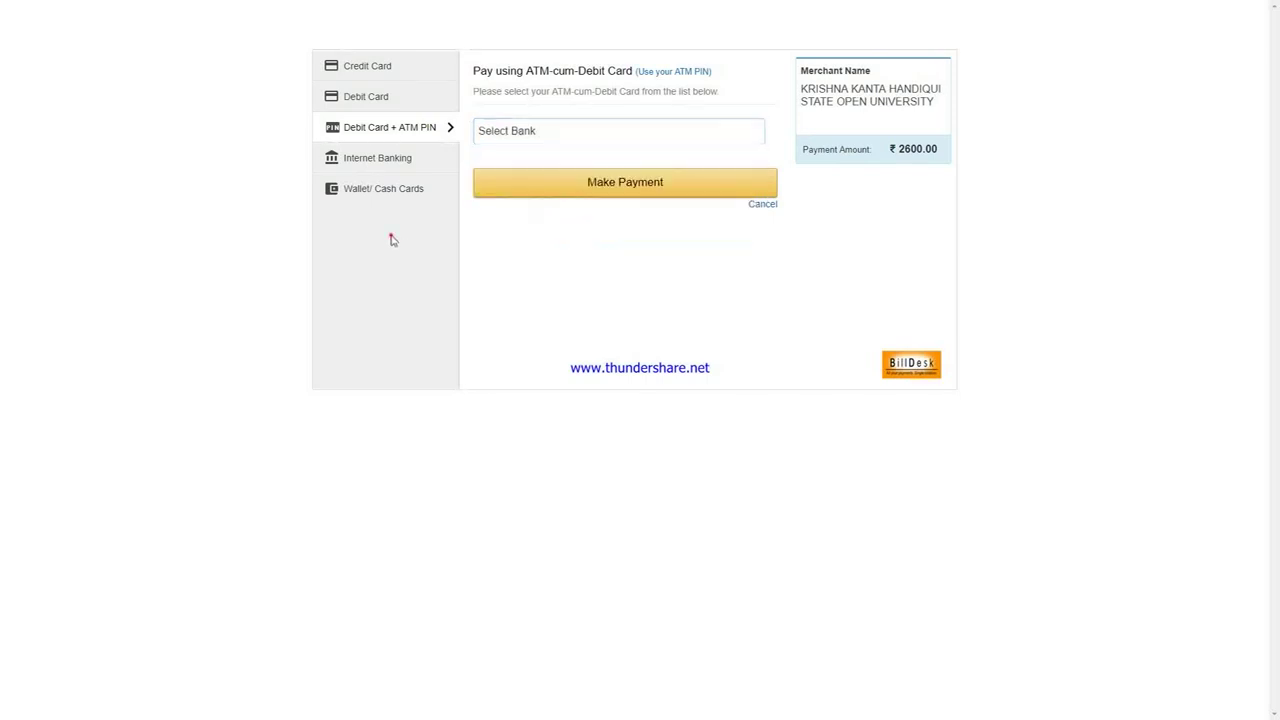
pyautogui.click(374, 98)
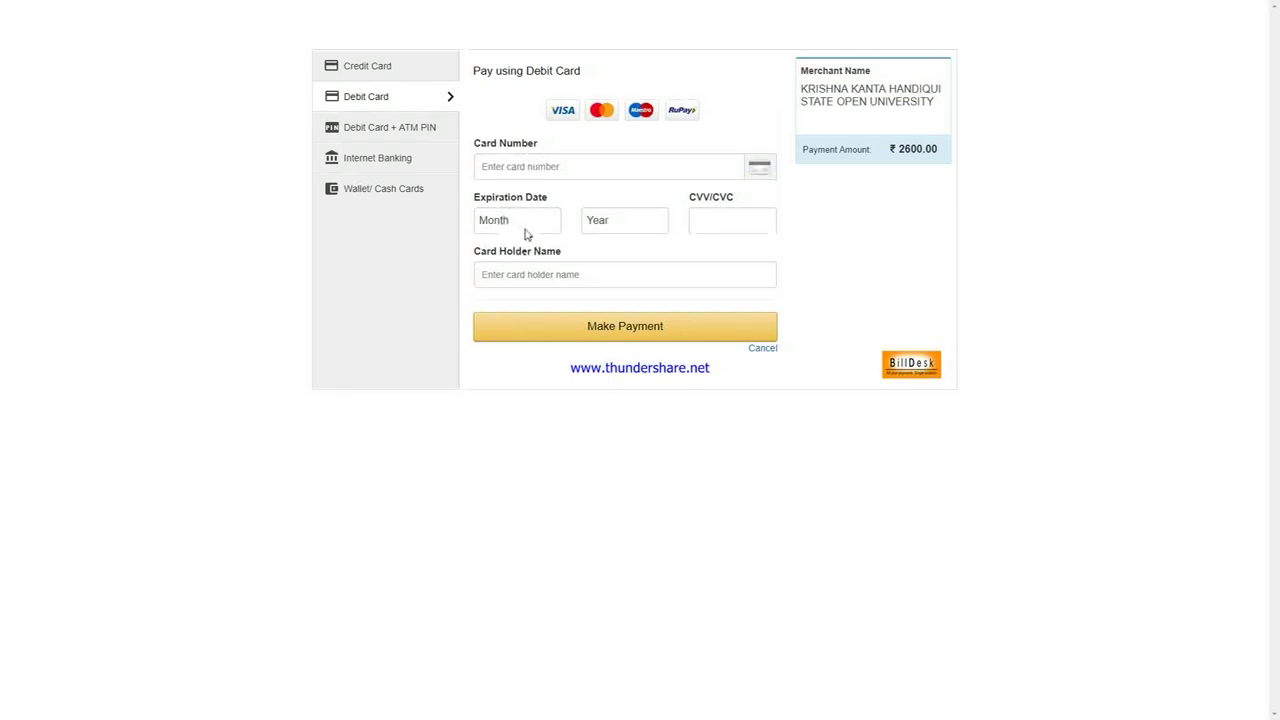
pyautogui.click(399, 68)
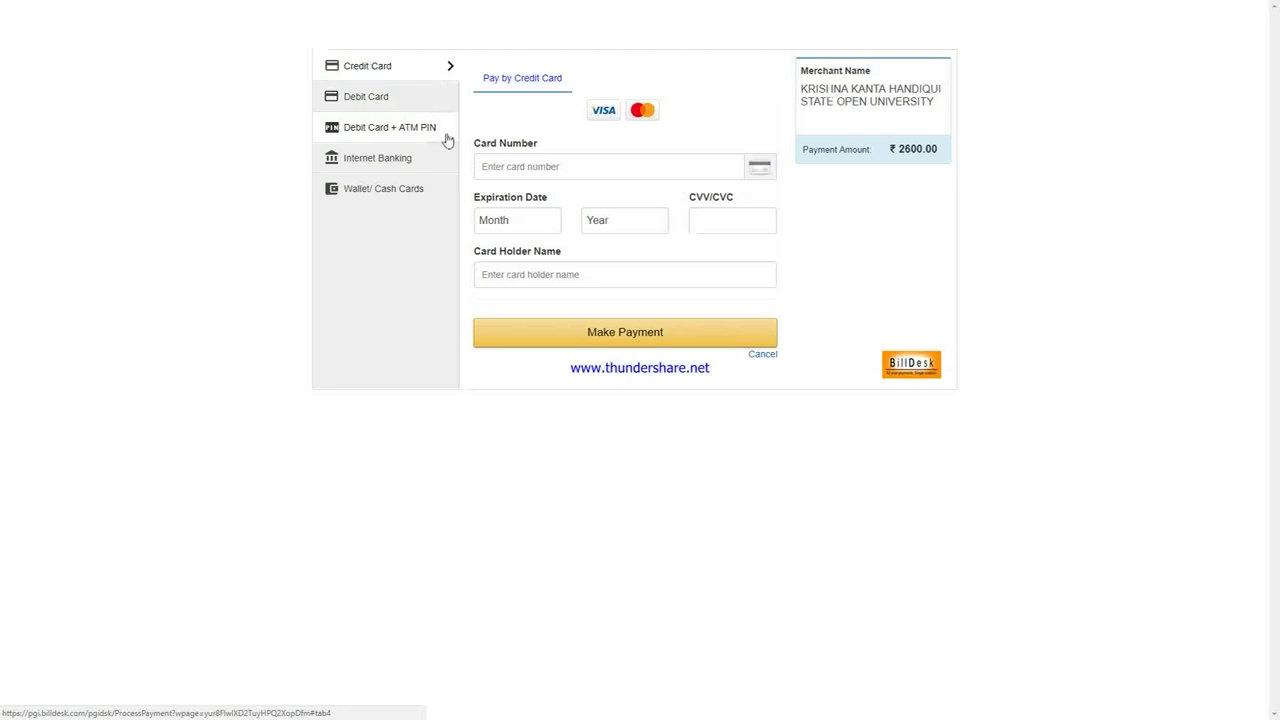